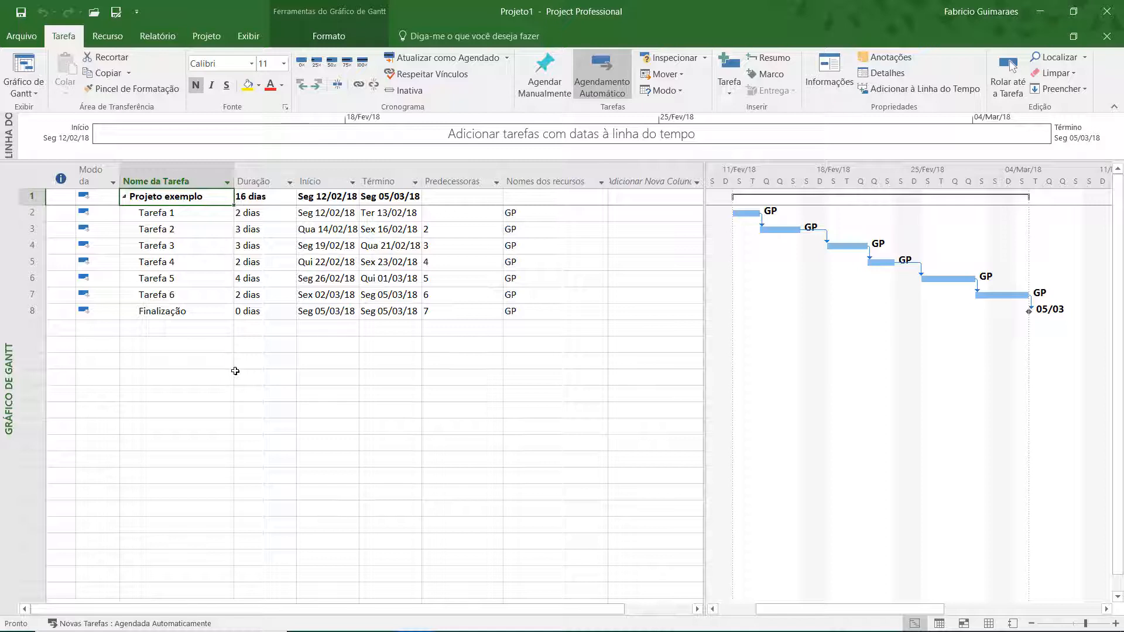
- Set the project's baseline as "Linha de base" for the entire project
click(215, 41)
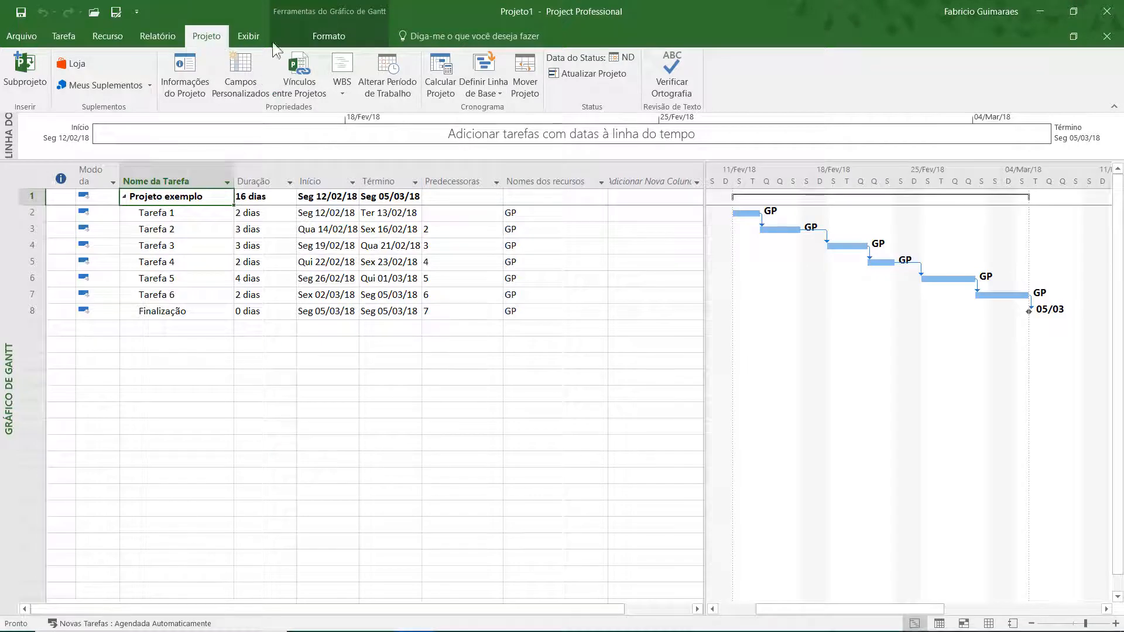
click(483, 82)
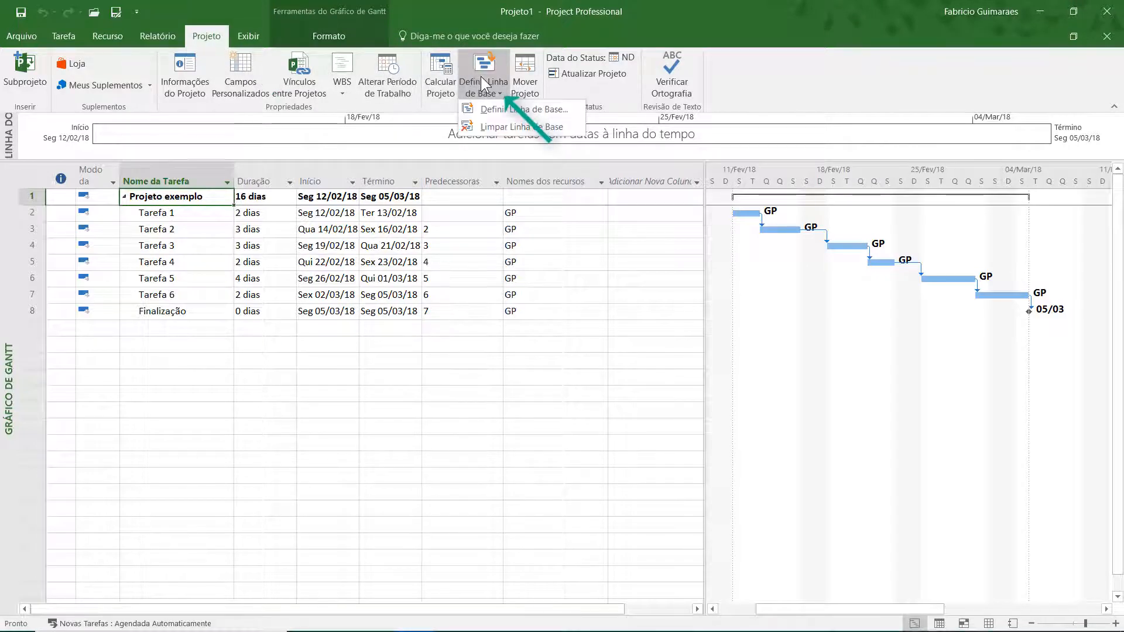
click(515, 109)
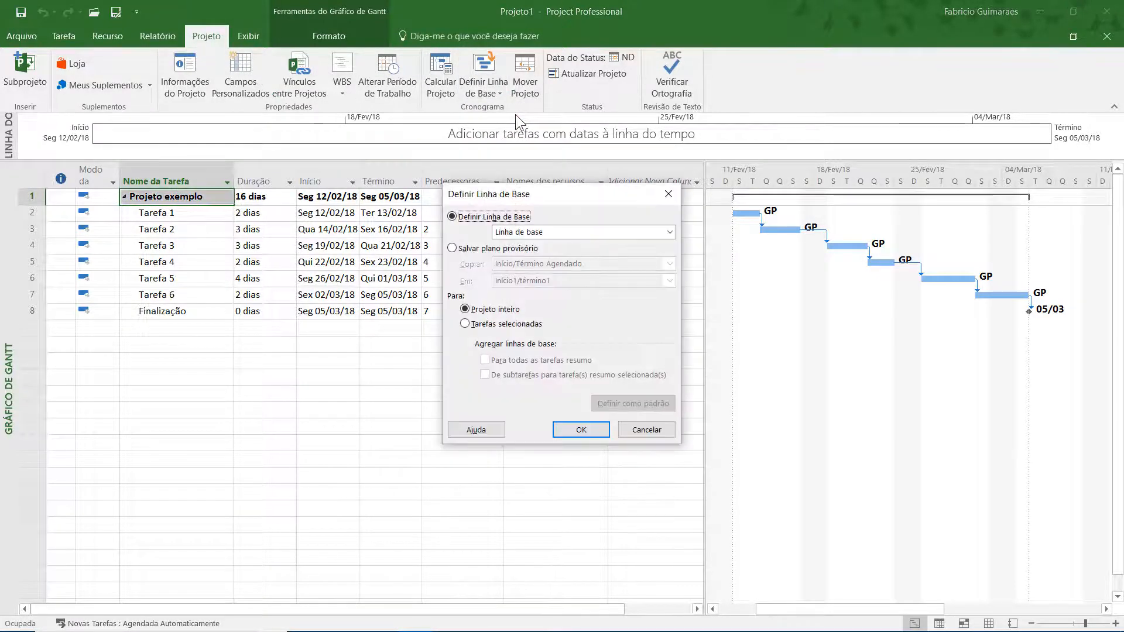
click(581, 231)
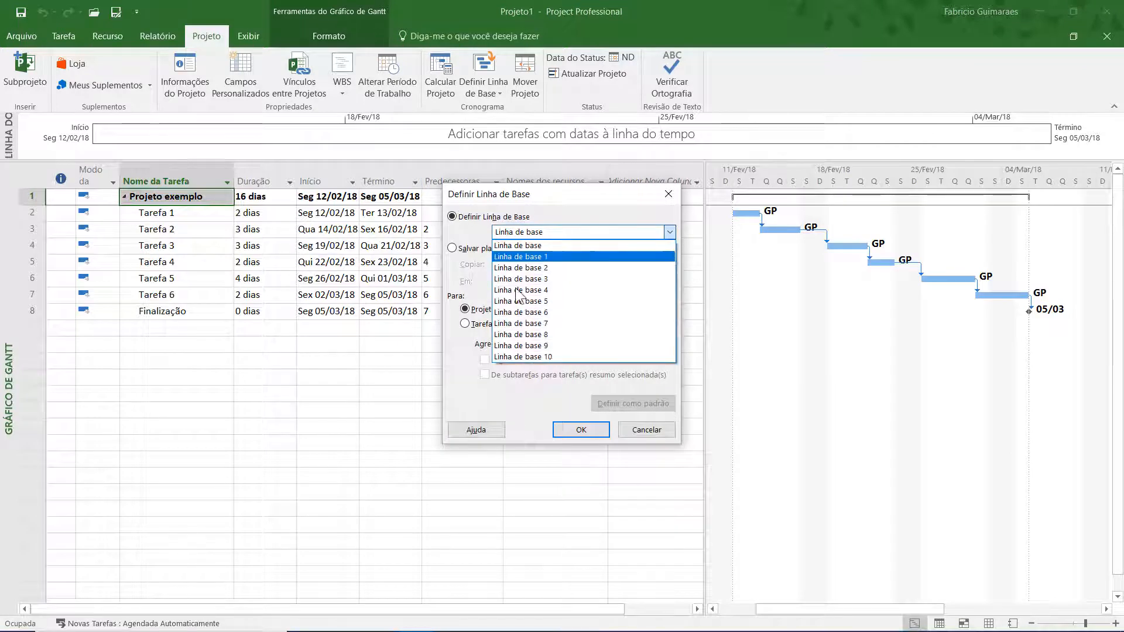
click(535, 246)
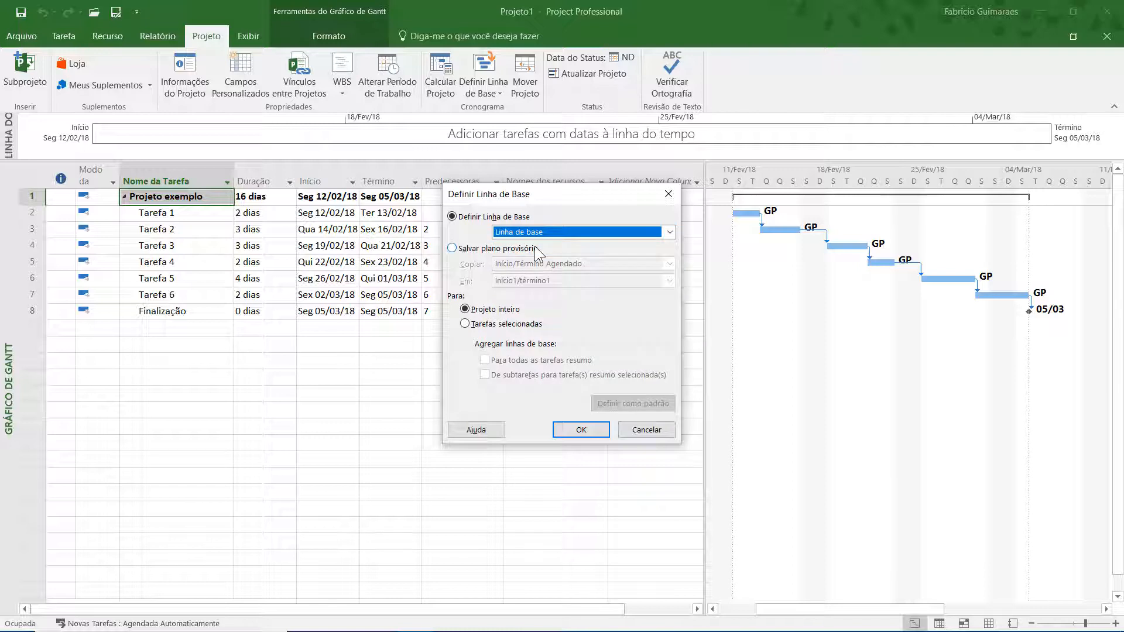
click(569, 432)
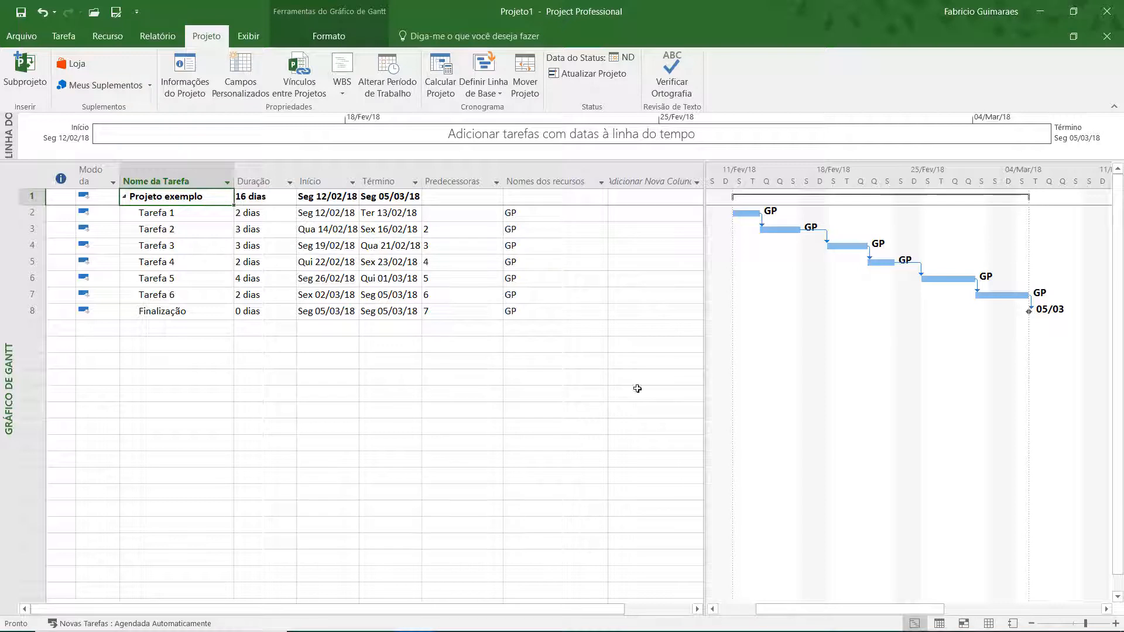
- Show the bar style of the saved "Linha de base" baseline in the Gantt chart
right_click(777, 317)
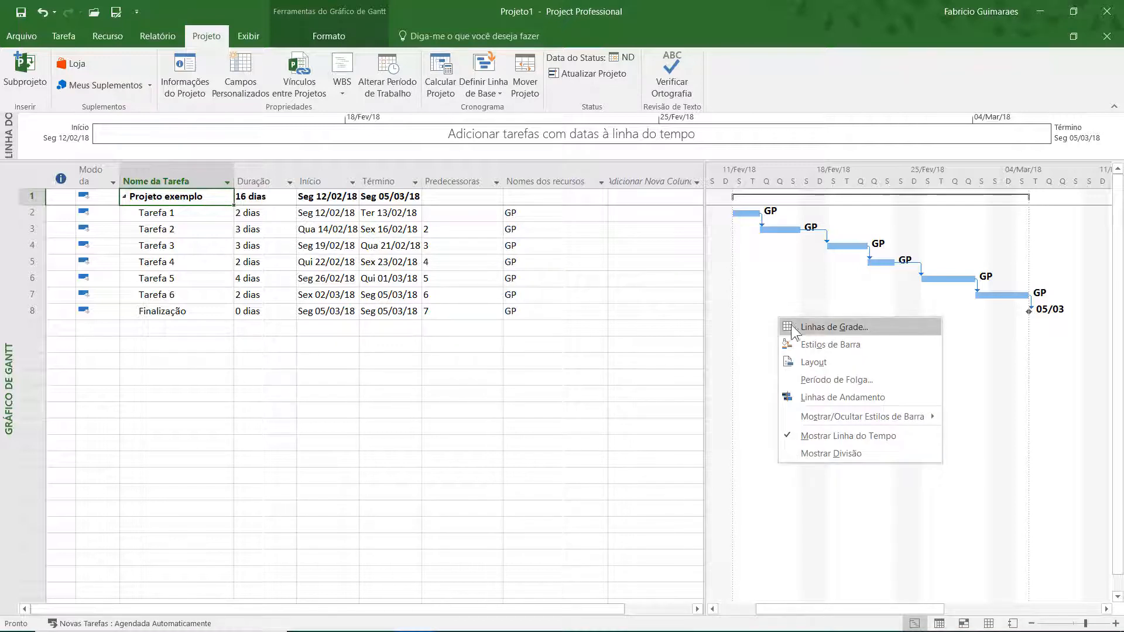
mouse_move(884, 418)
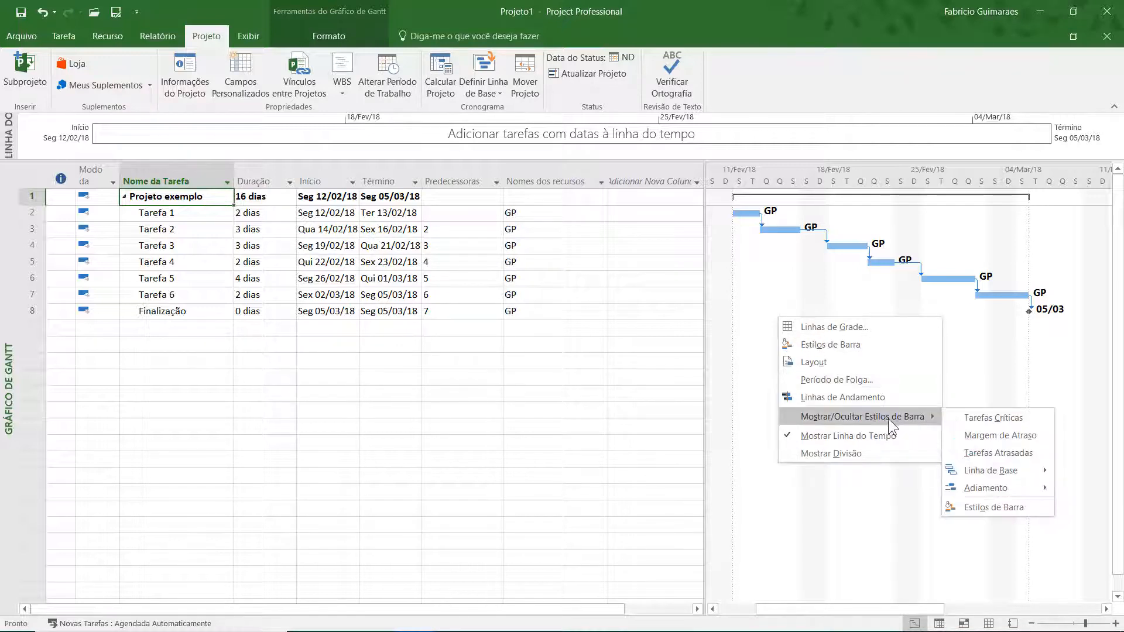
mouse_move(1024, 469)
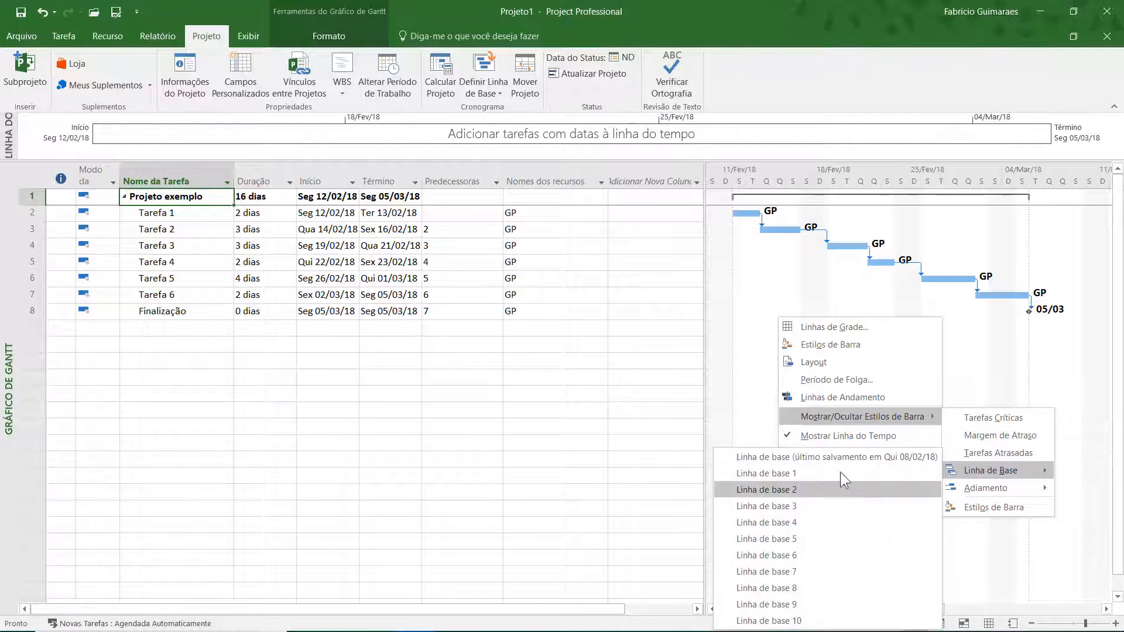
click(823, 457)
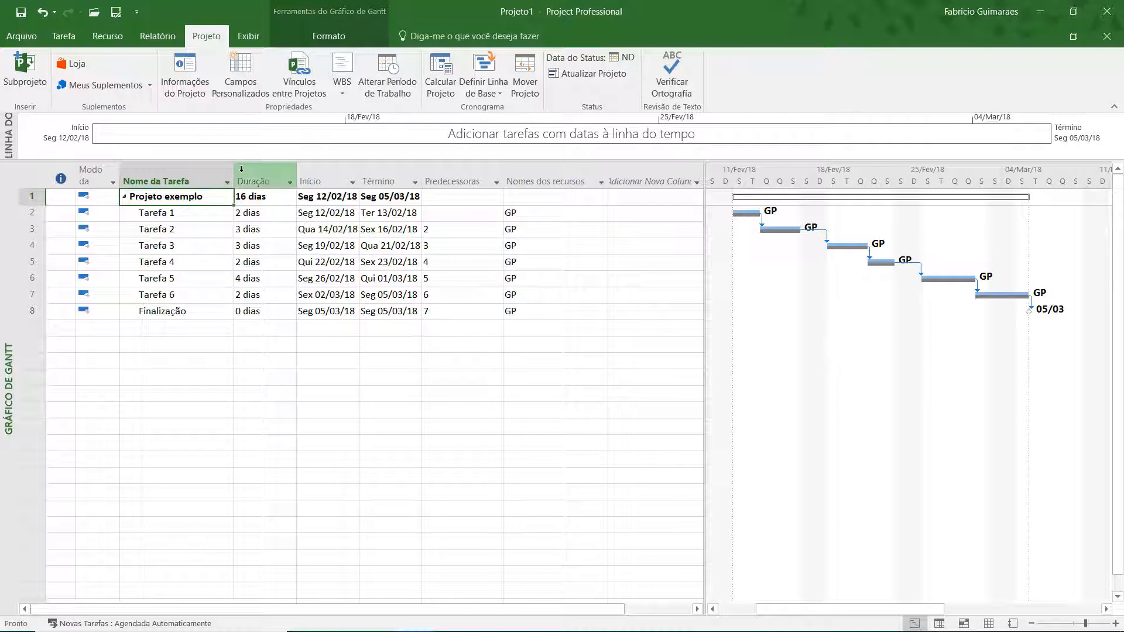
- Rename the Número1 custom task field of type Número as "T. Atrasadas"
click(238, 63)
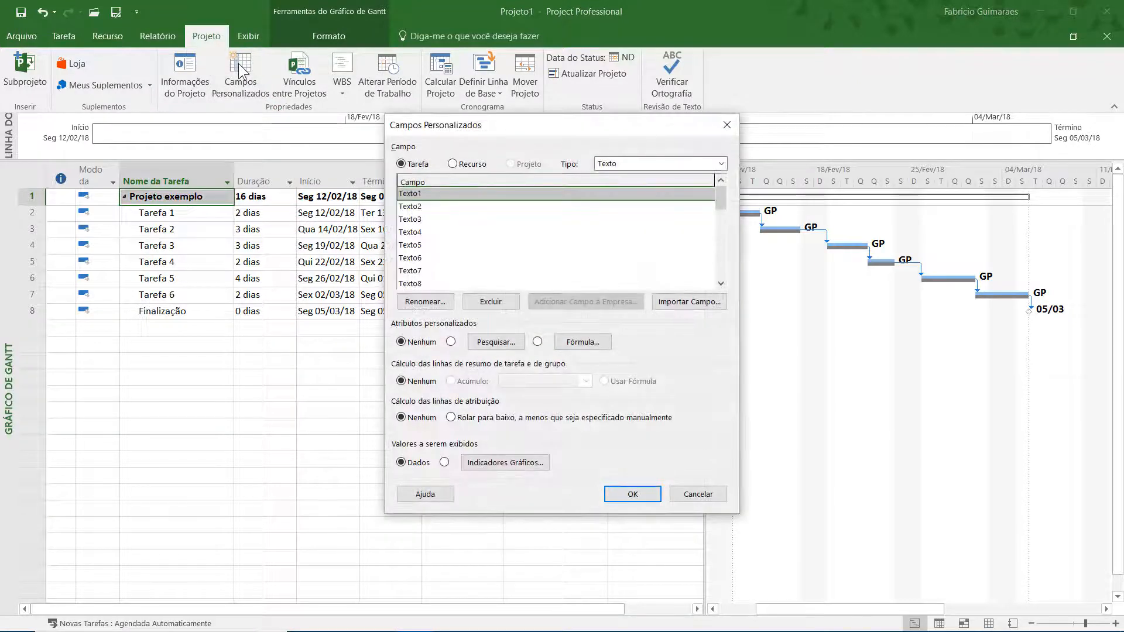
click(611, 160)
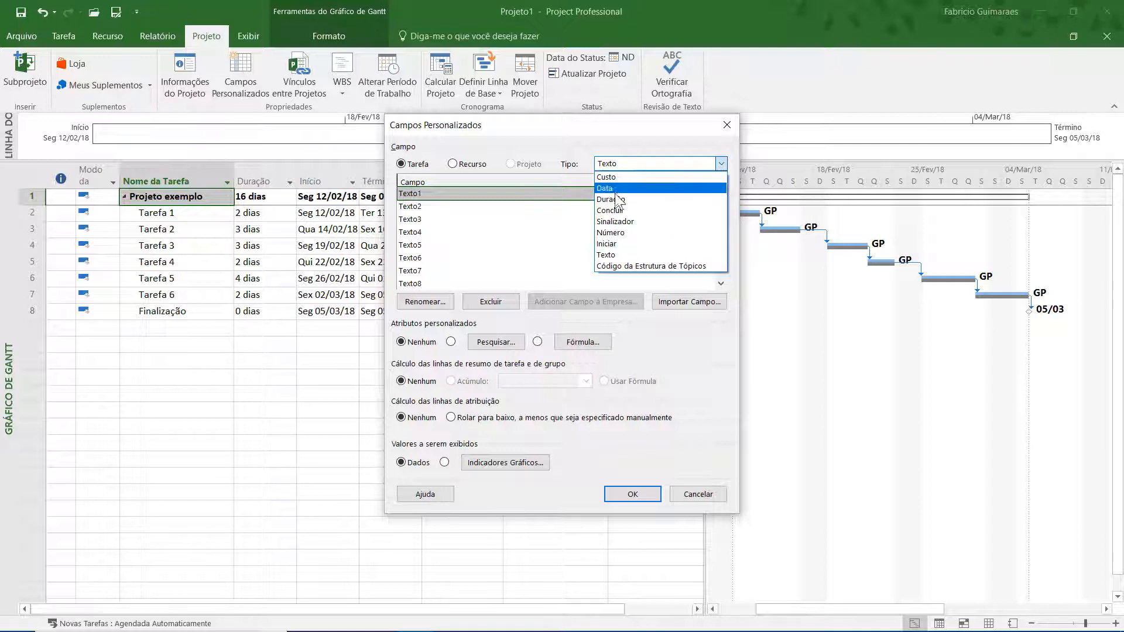
click(620, 232)
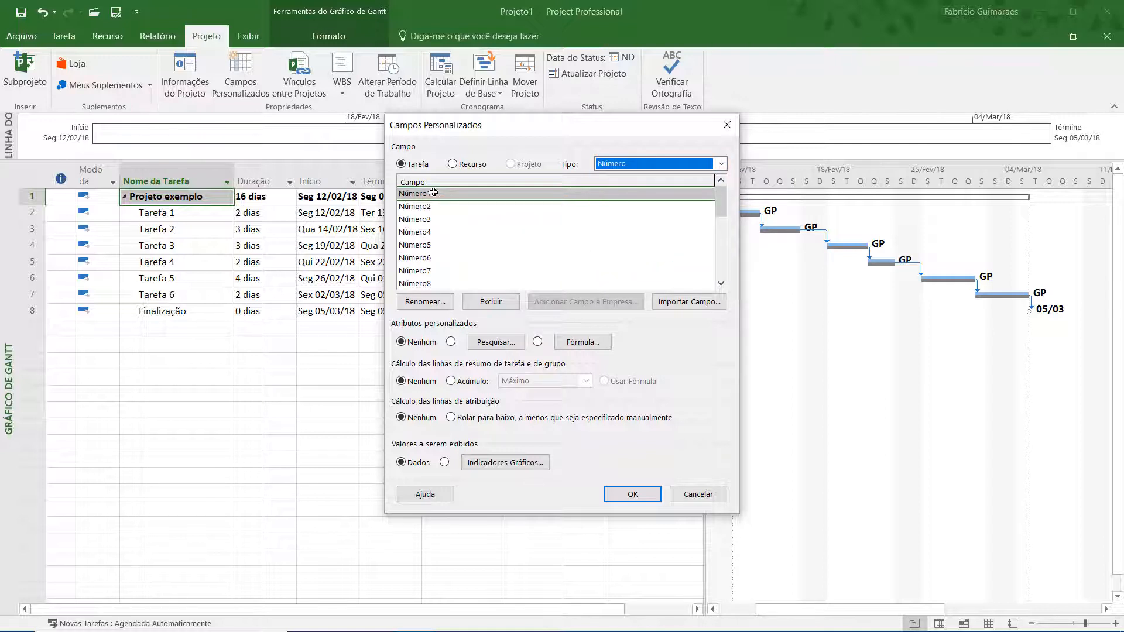
click(426, 302)
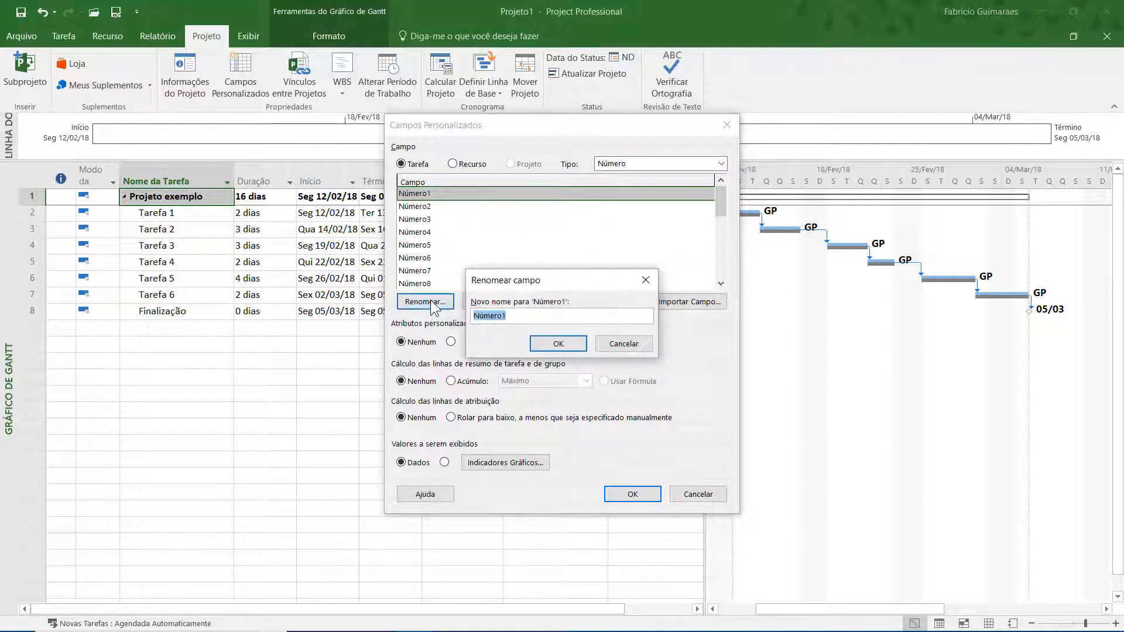
text(T. Atrasadas)
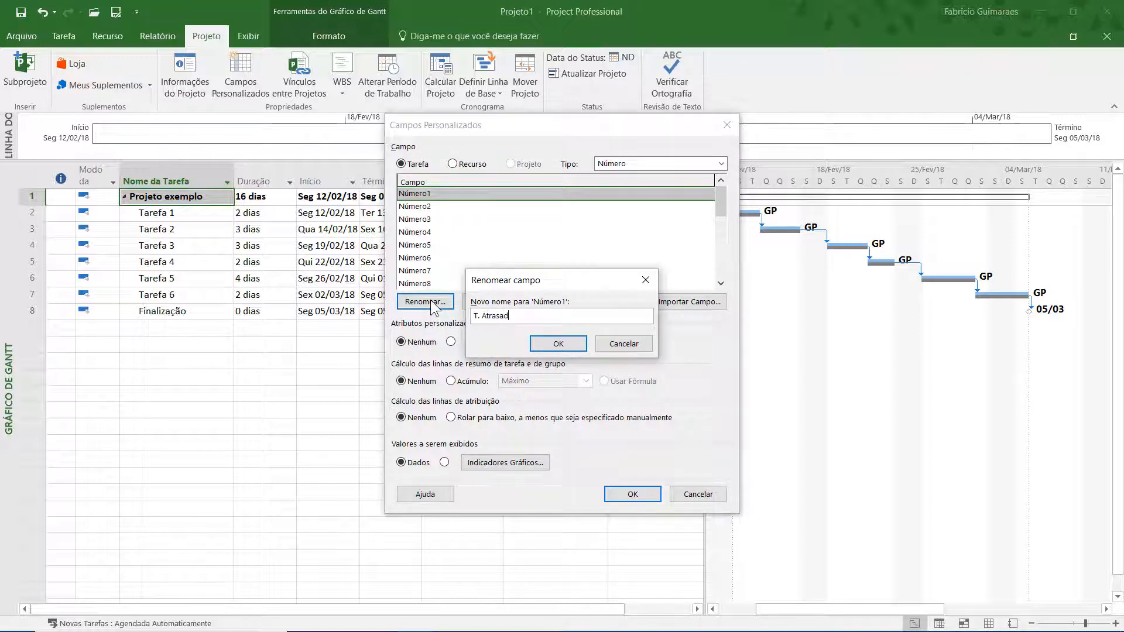
click(569, 347)
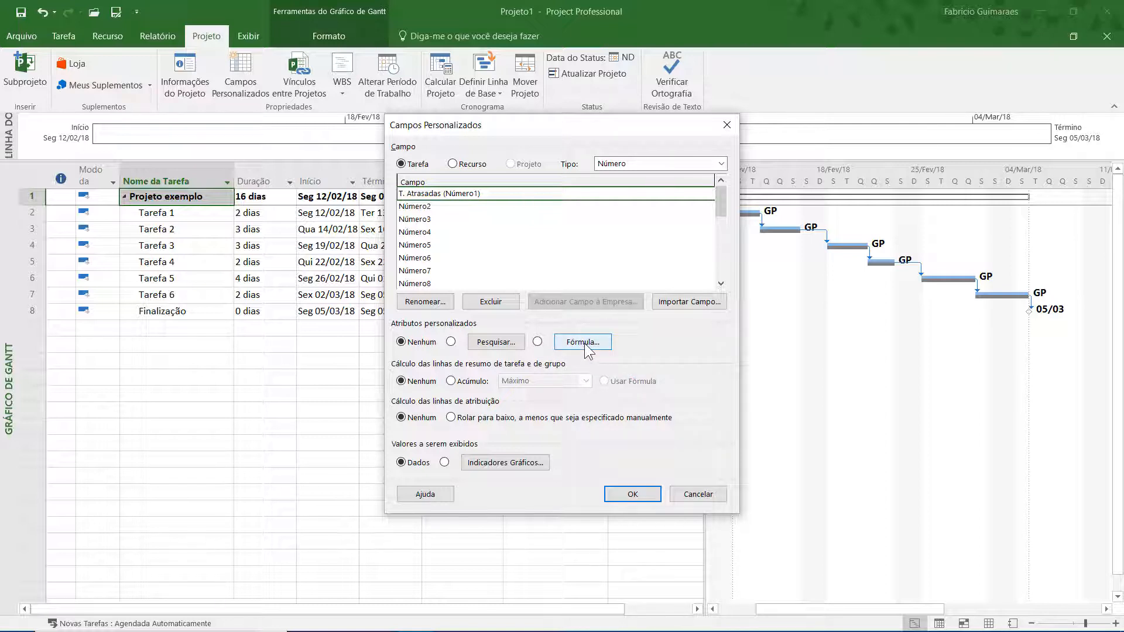
- Start a formula for the T. Atrasadas field by inserting the general function IIf
click(583, 341)
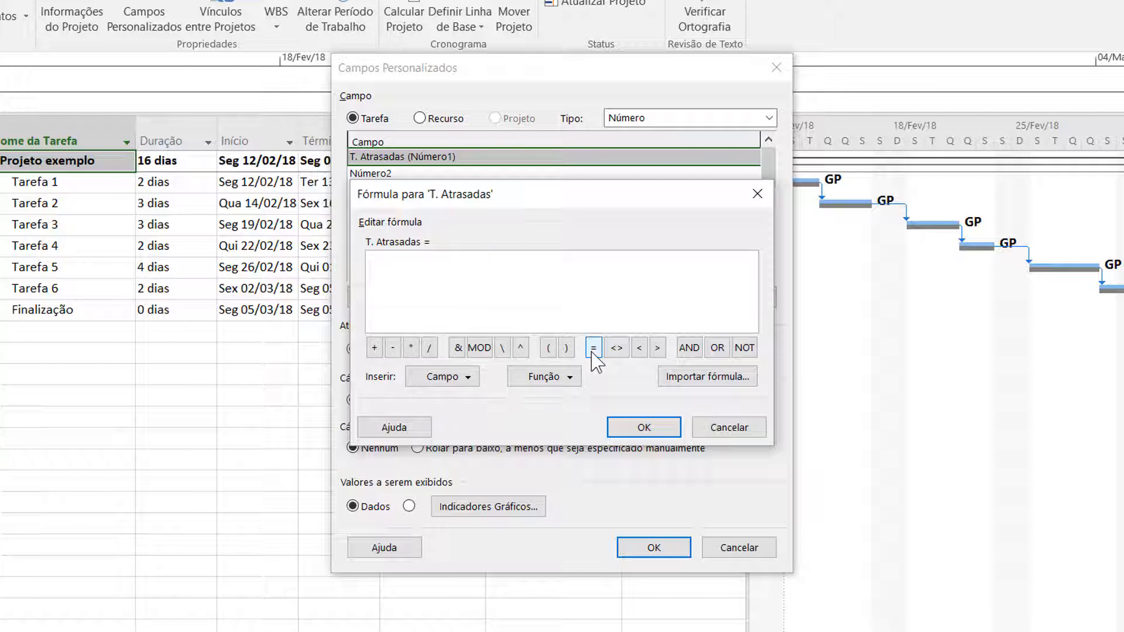
click(566, 377)
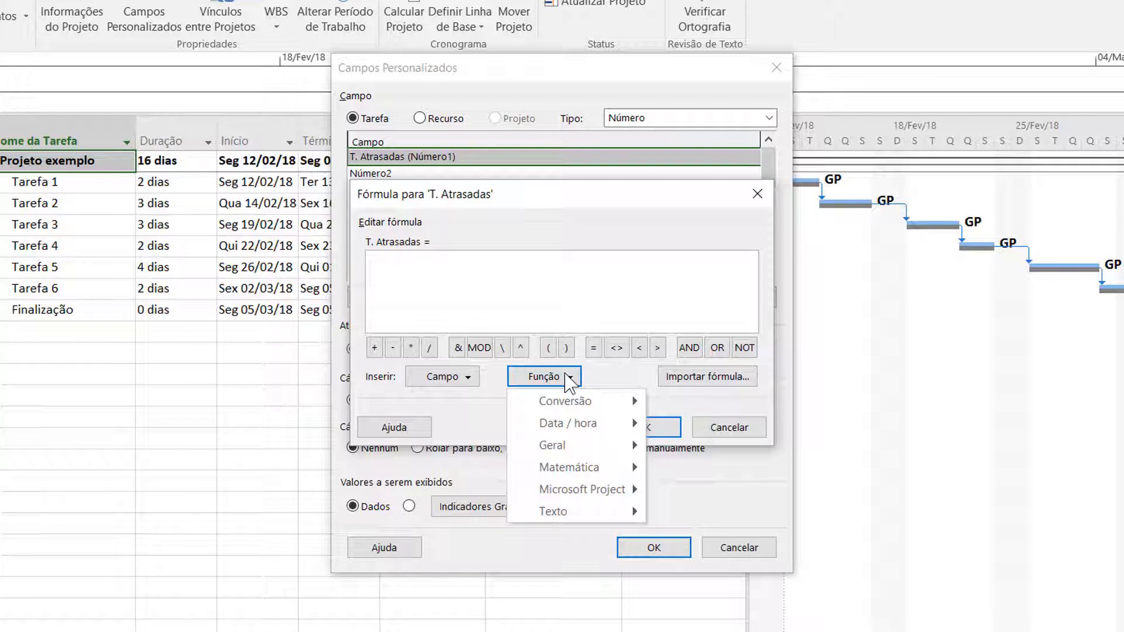
mouse_move(605, 448)
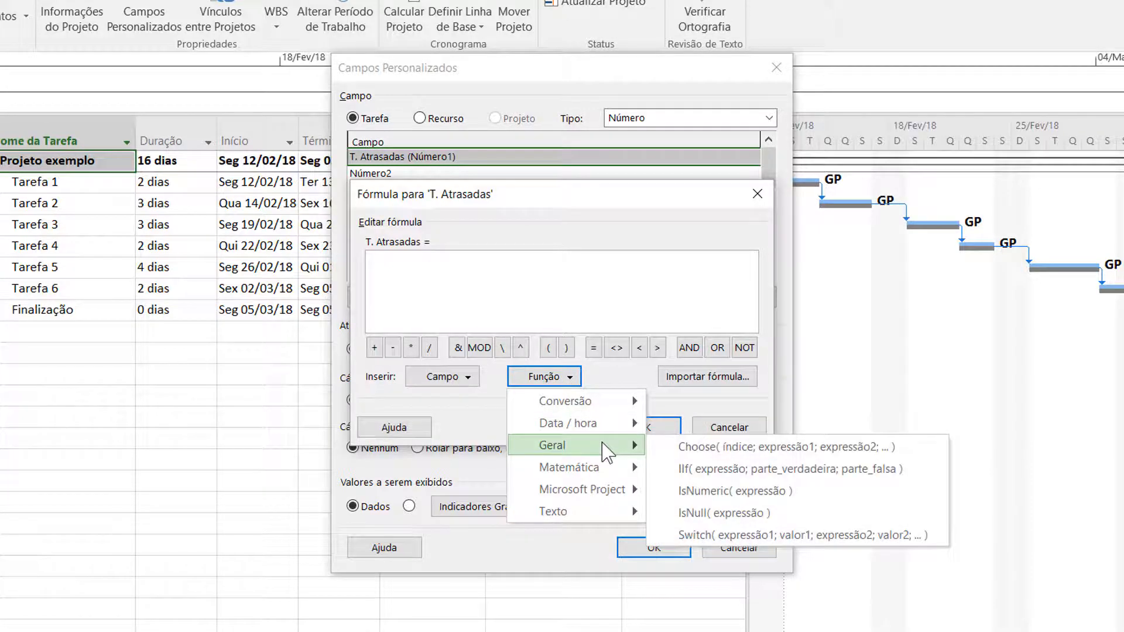
click(696, 477)
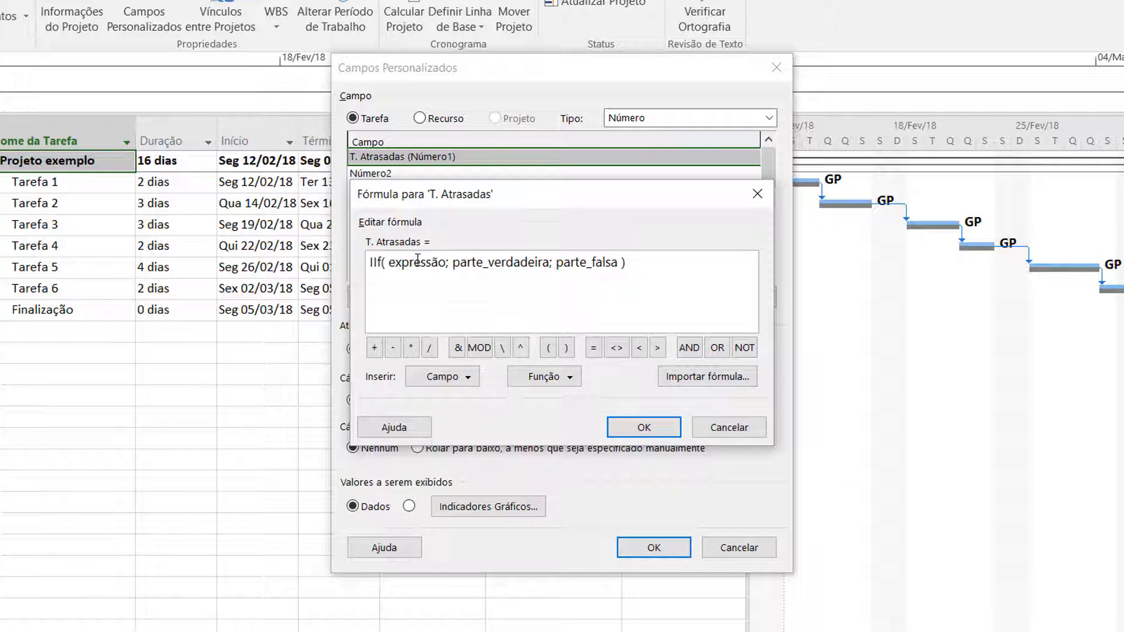
- Replace the IIf expression placeholder with the condition [Início] > [Início Estimado da Linha de Base]
double_click(417, 262)
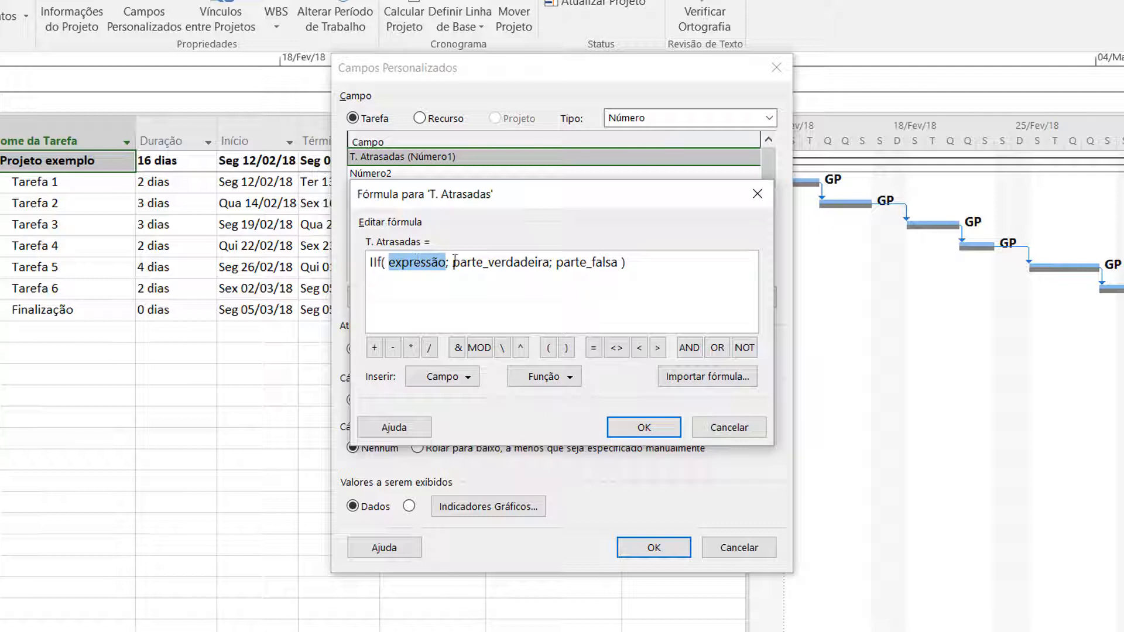
drag(454, 261, 548, 252)
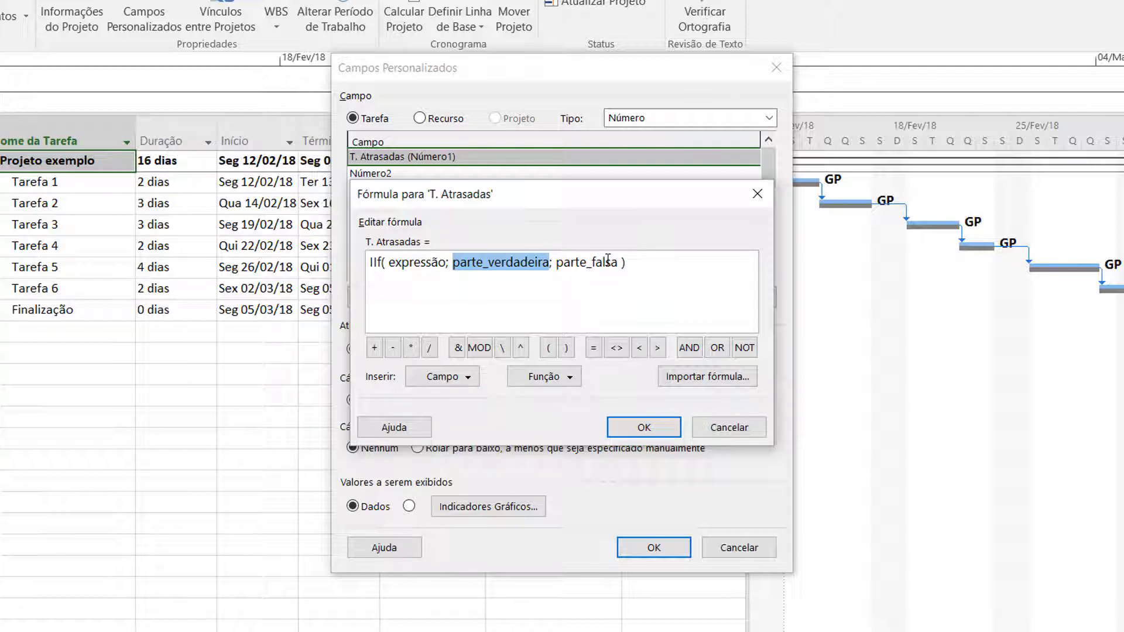
click(414, 263)
double_click(414, 263)
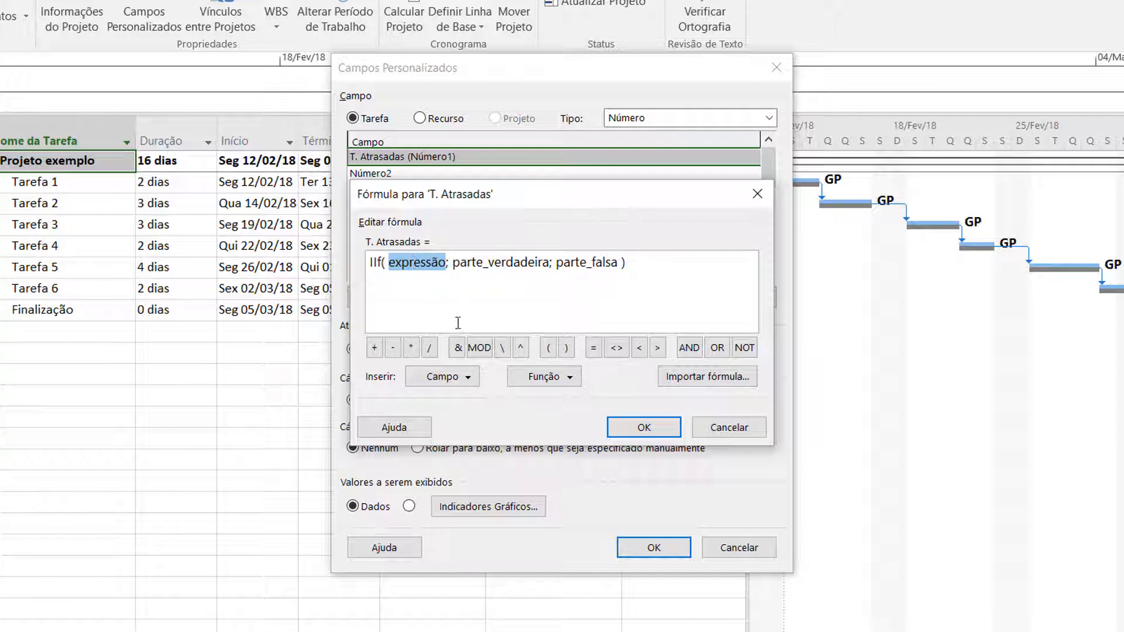
click(460, 379)
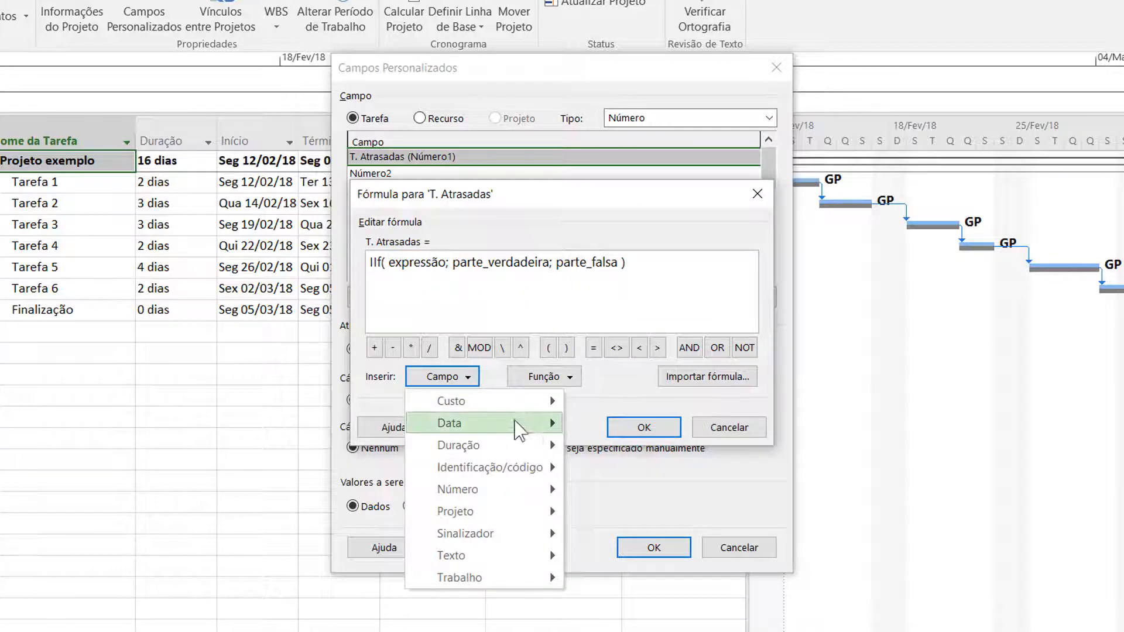
mouse_move(523, 432)
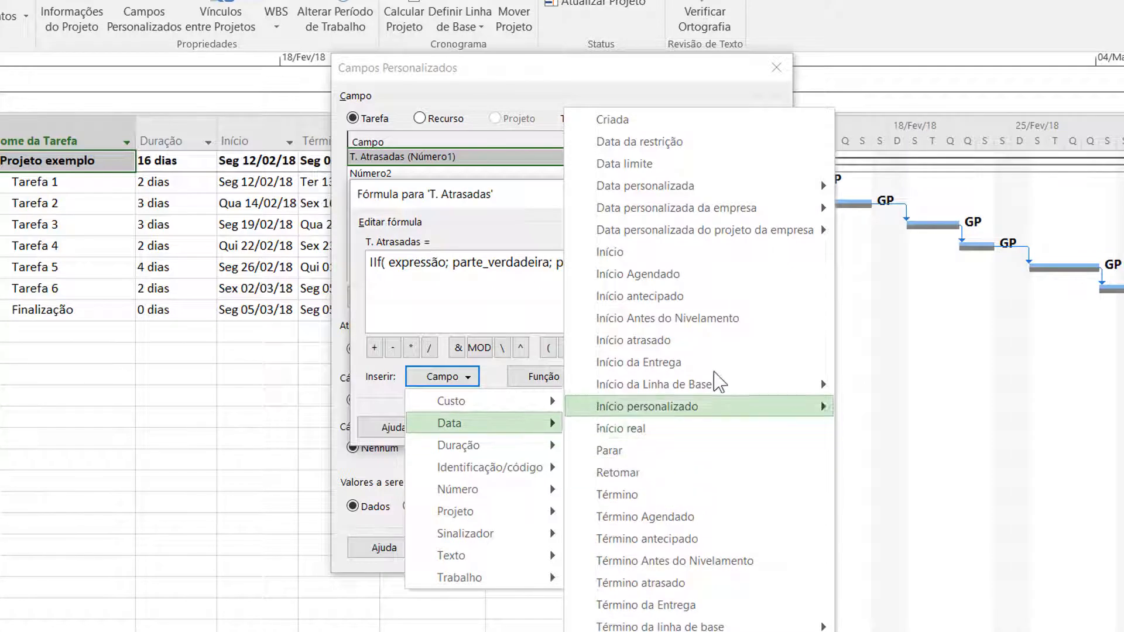
click(690, 253)
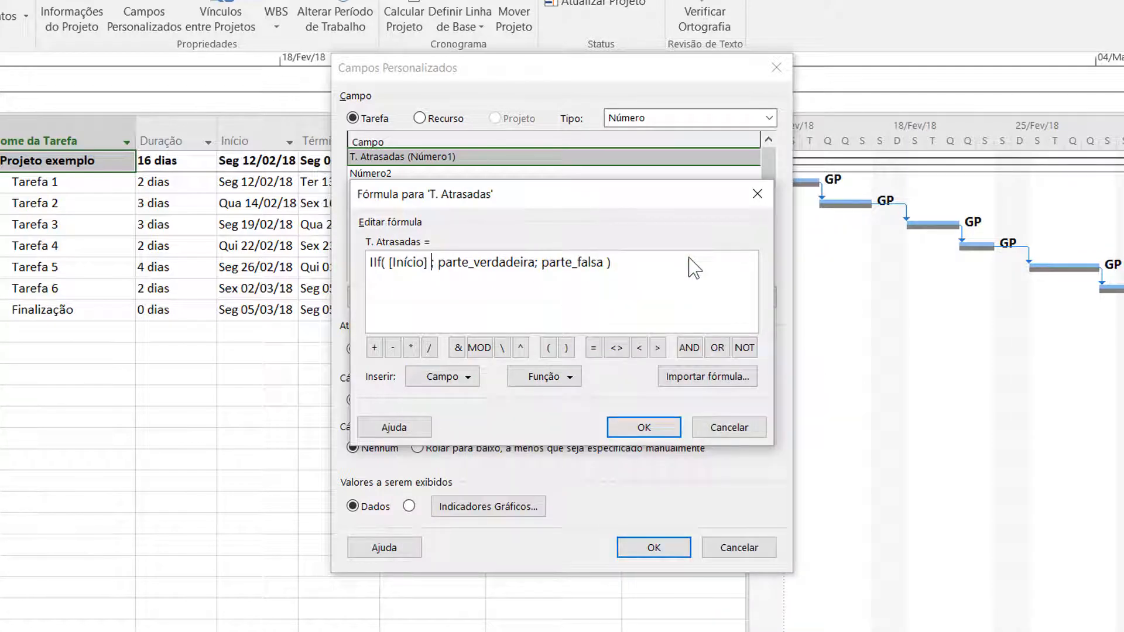
click(658, 349)
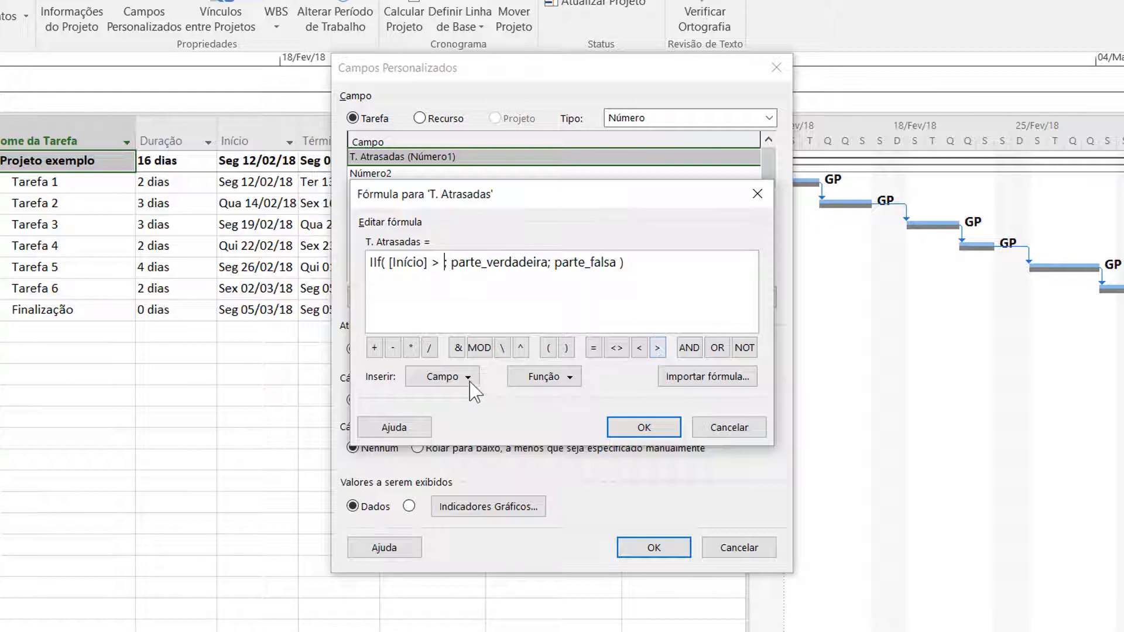
click(451, 384)
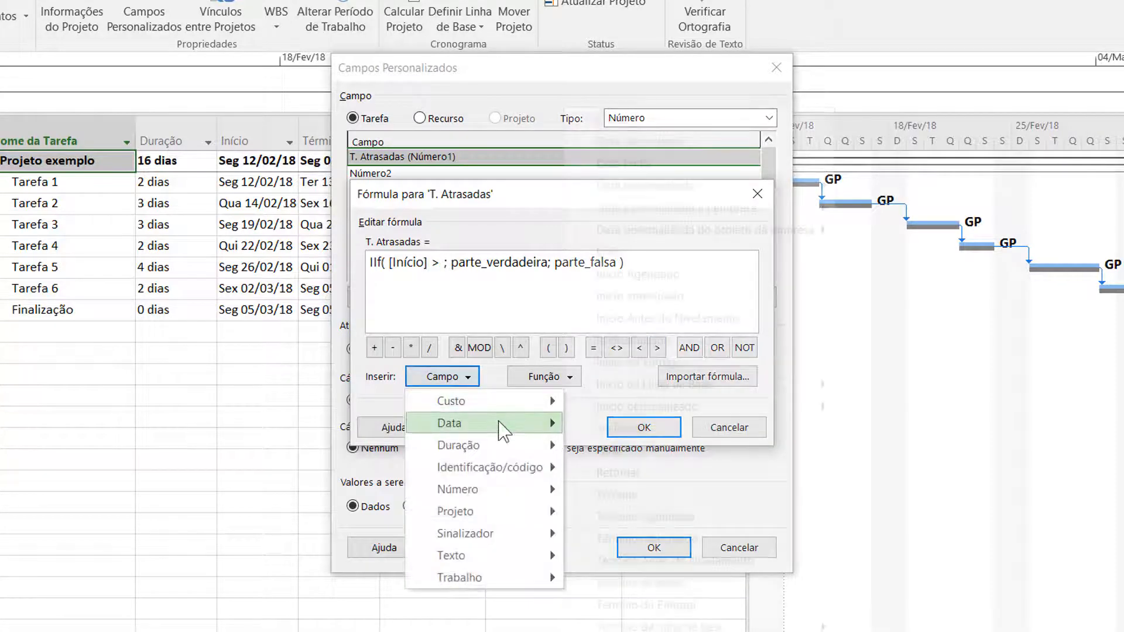
mouse_move(512, 423)
mouse_move(675, 384)
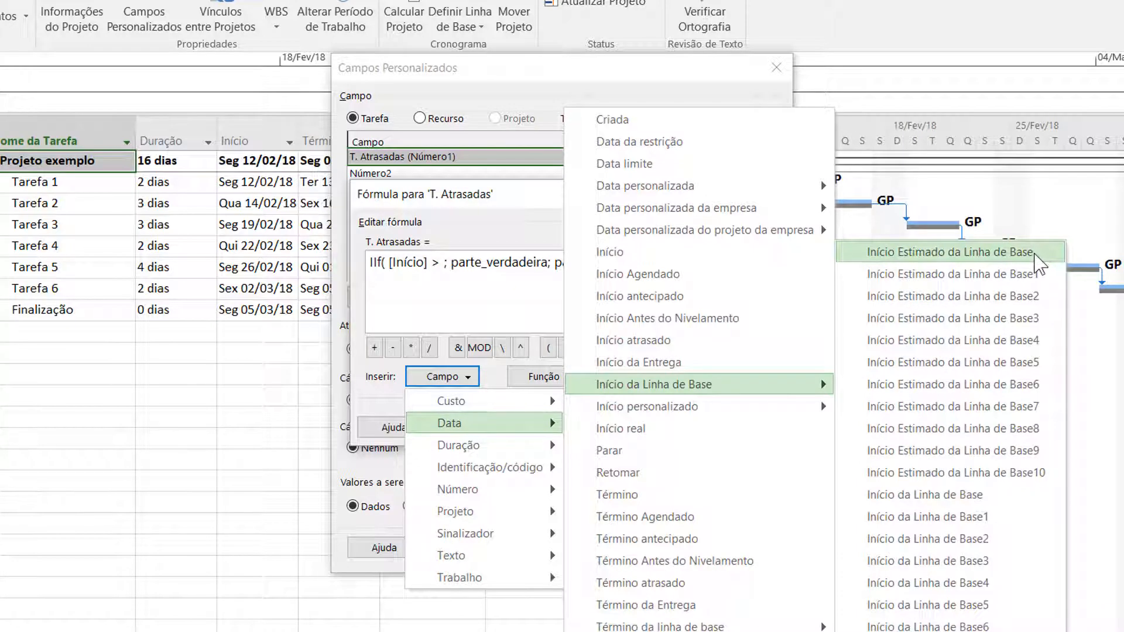
click(1034, 258)
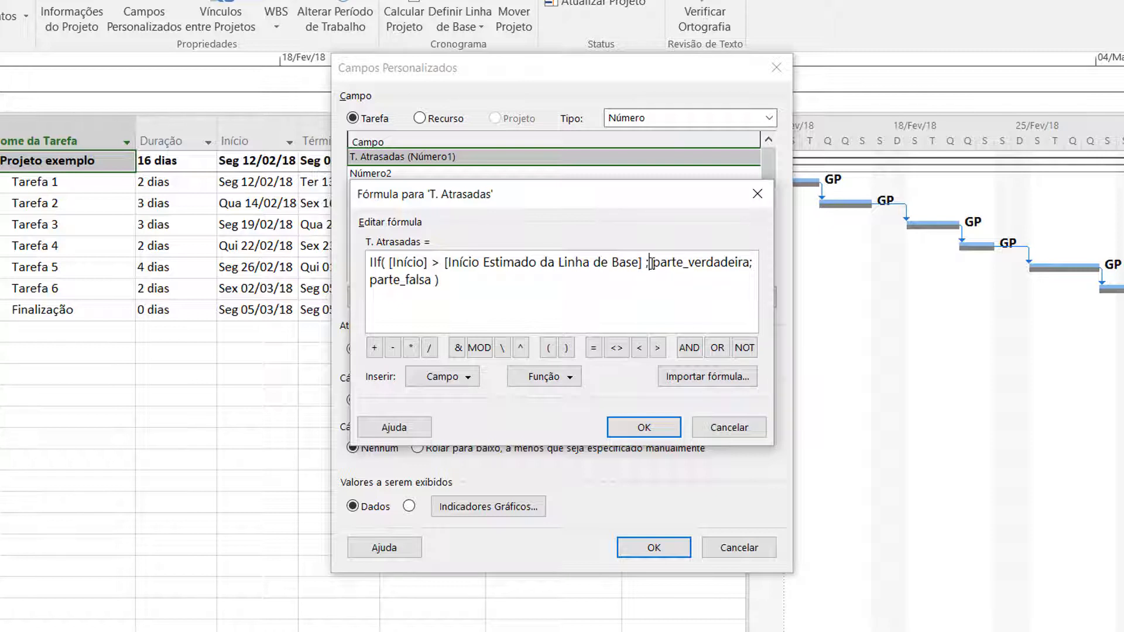
- Replace the parte_verdadeira placeholder in the IIf formula with 1, keeping the semicolon separator
key(shift+Right)
key(shift+Right)
key(shift+Right)
key(shift+Right)
key(shift+Right)
key(shift+Right)
key(shift+Right)
key(shift+Right)
key(shift+Right)
key(shift+Right)
key(shift+Right)
key(shift+Right)
key(shift+Right)
key(shift+Right)
key(shift+Right)
key(shift+Right)
key(shift+Right)
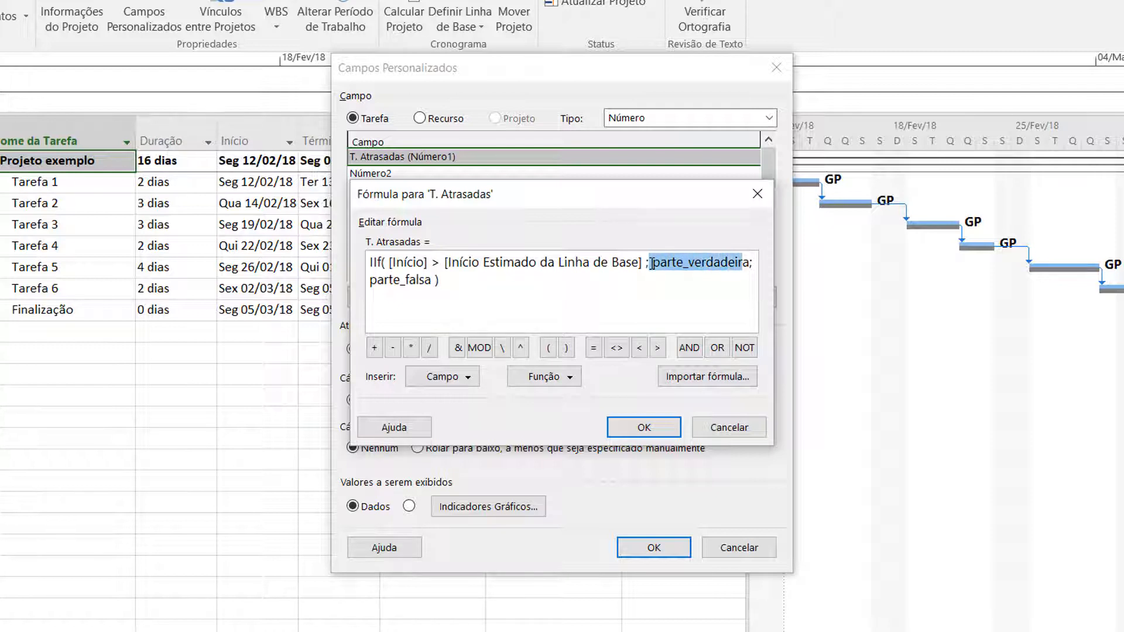
key(Delete)
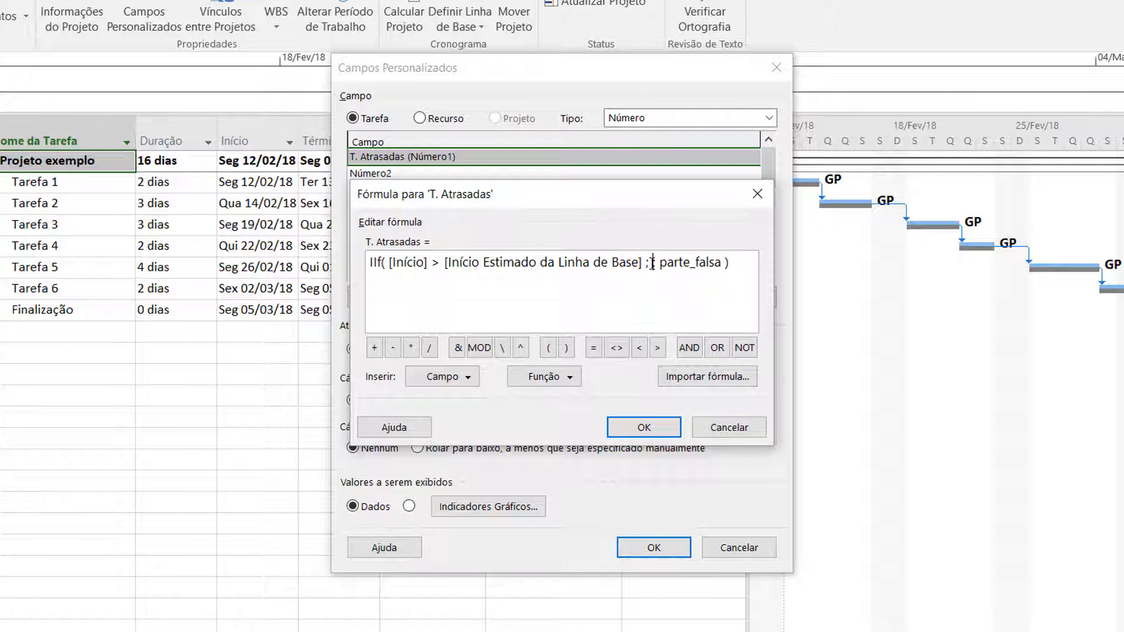
text(1;)
- Replace the parte_falsa placeholder in the T. Atrasadas formula with a nested general IIf function
drag(667, 267, 730, 265)
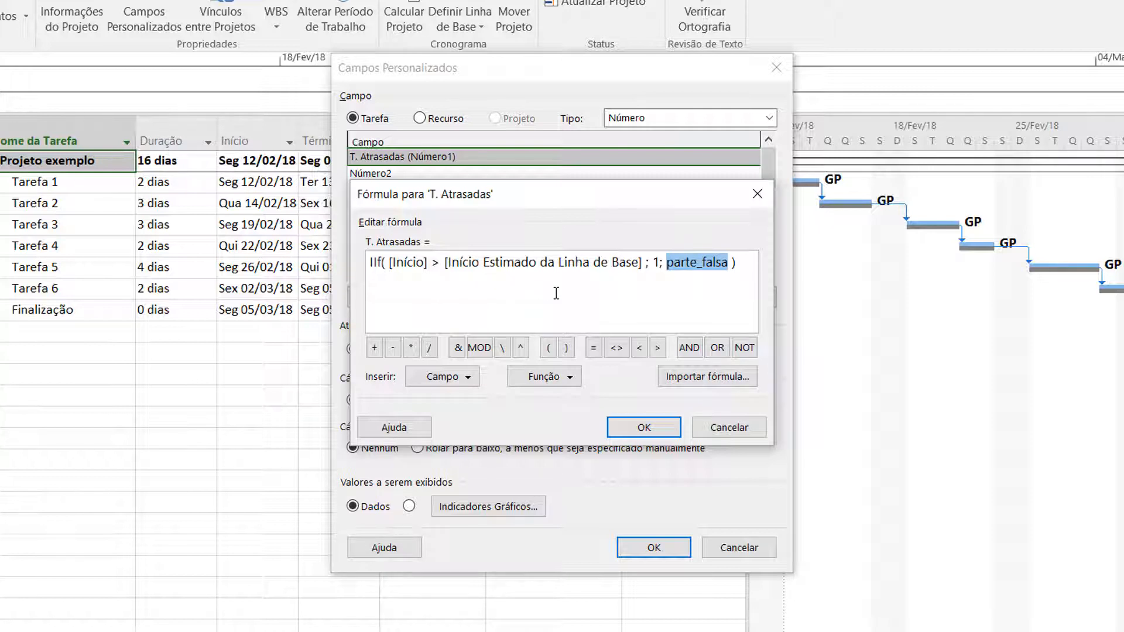
click(561, 379)
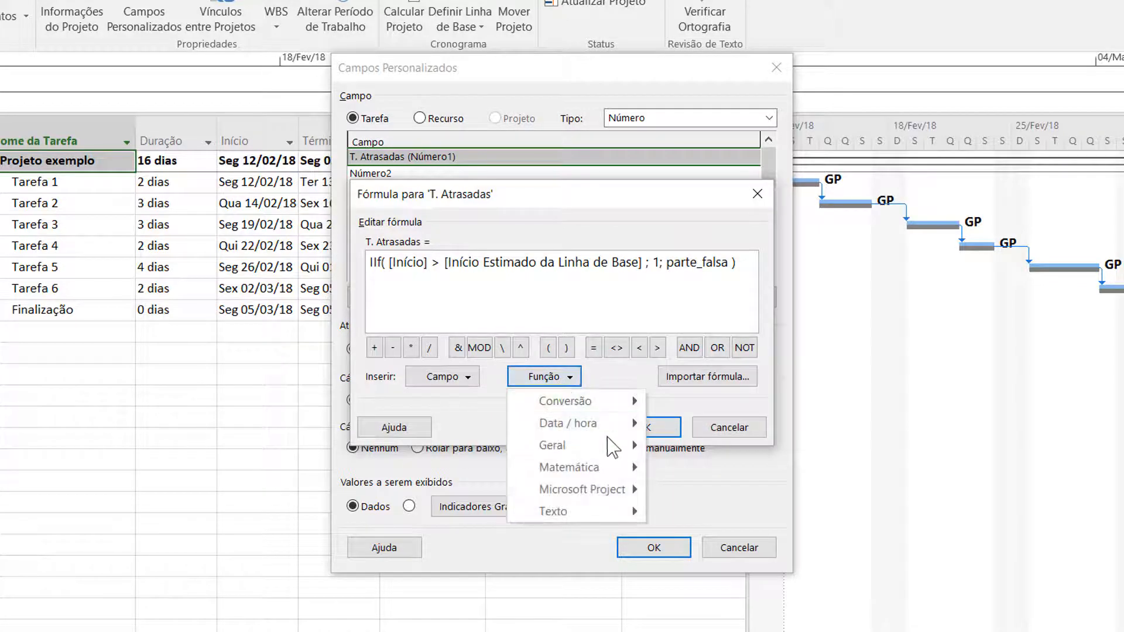
mouse_move(613, 446)
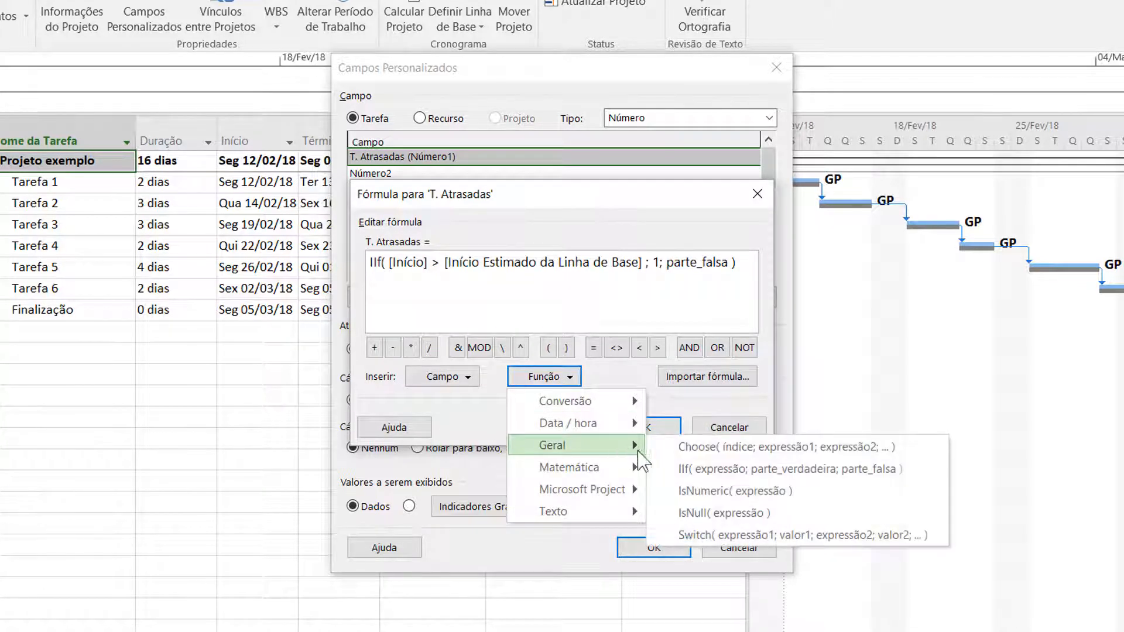
click(694, 471)
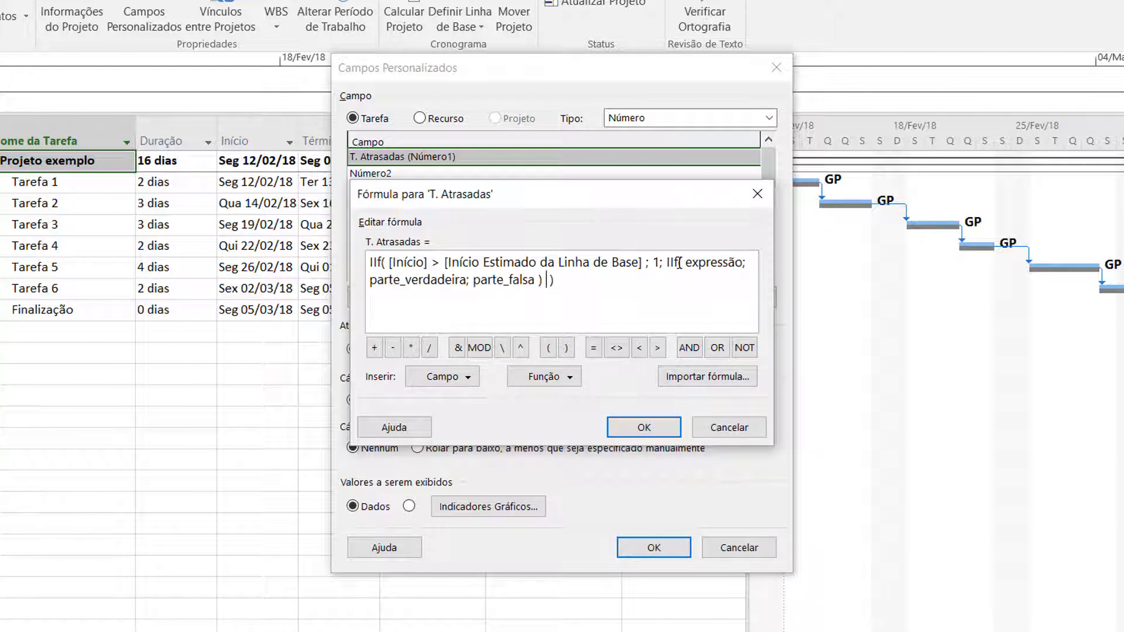
- Replace the nested IIf's expressão placeholder with the condition [Início] = [Início Estimado da Linha de Base]
drag(686, 263, 743, 261)
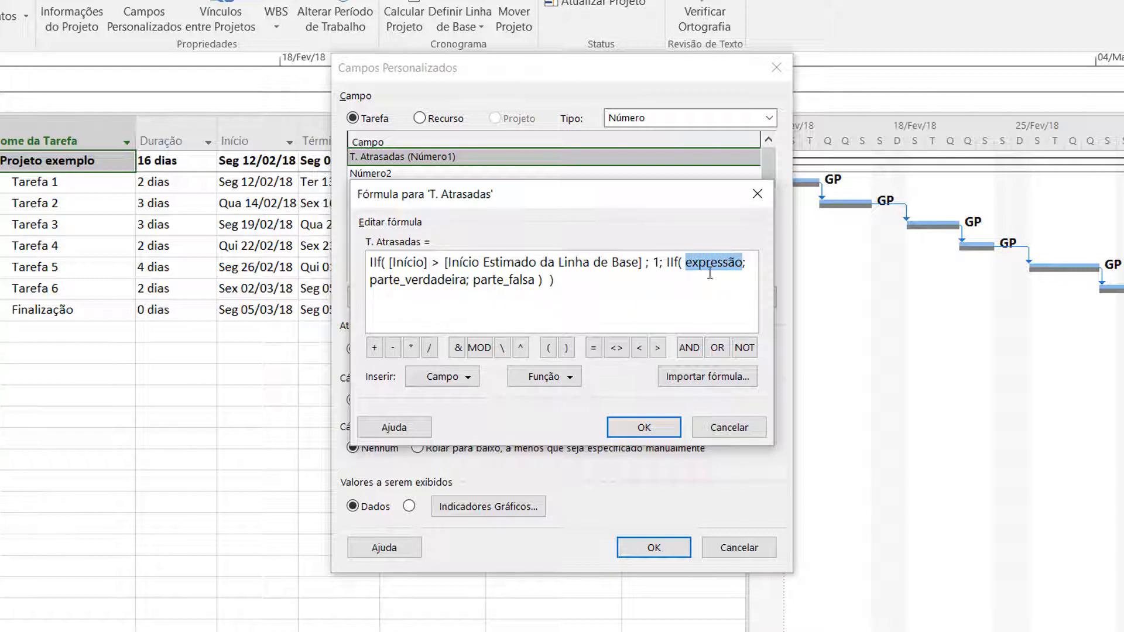
click(447, 379)
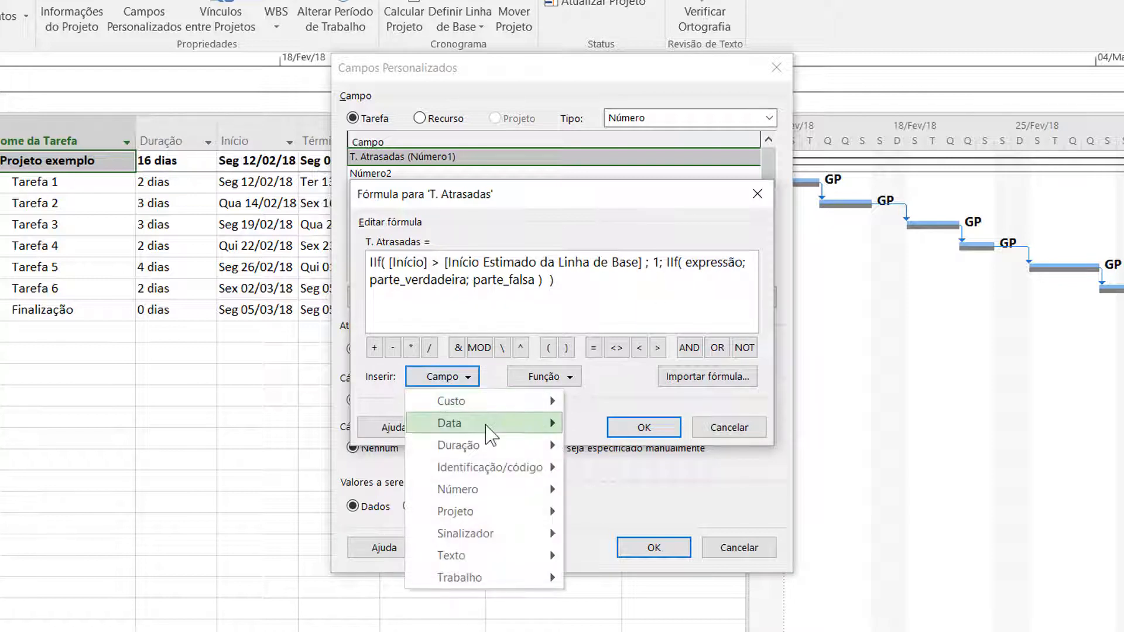
mouse_move(490, 434)
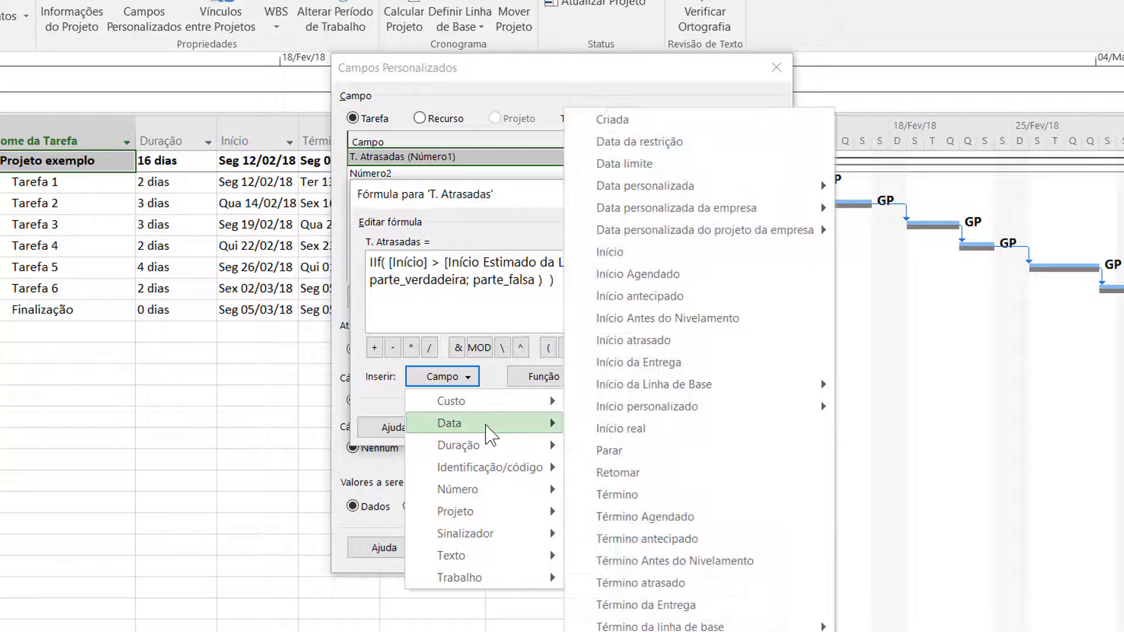
click(676, 252)
click(593, 348)
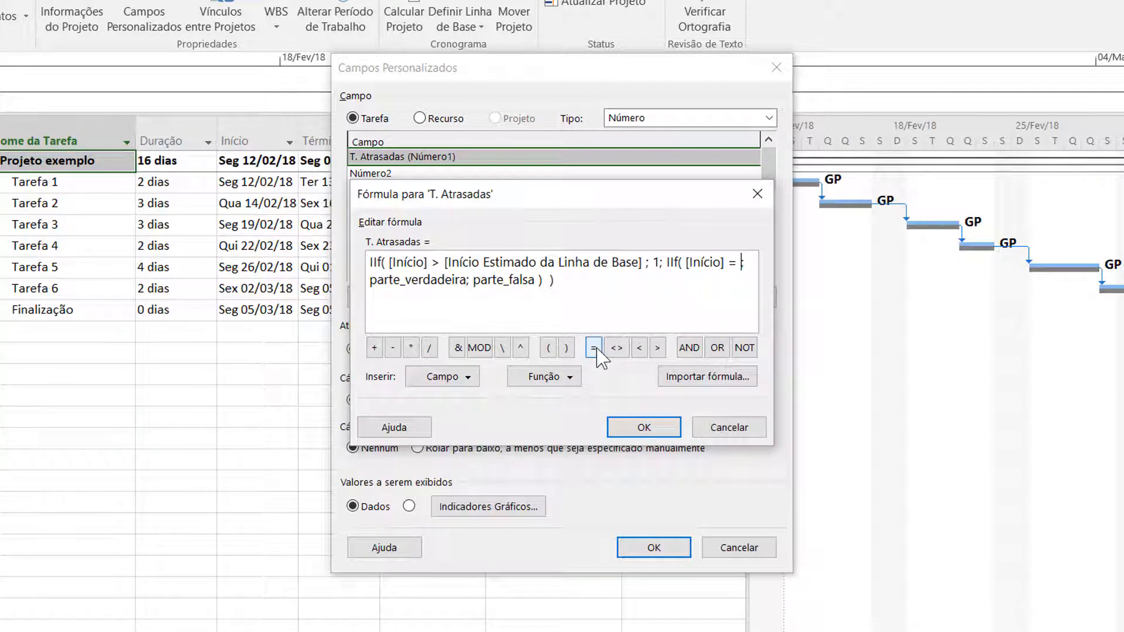
click(458, 378)
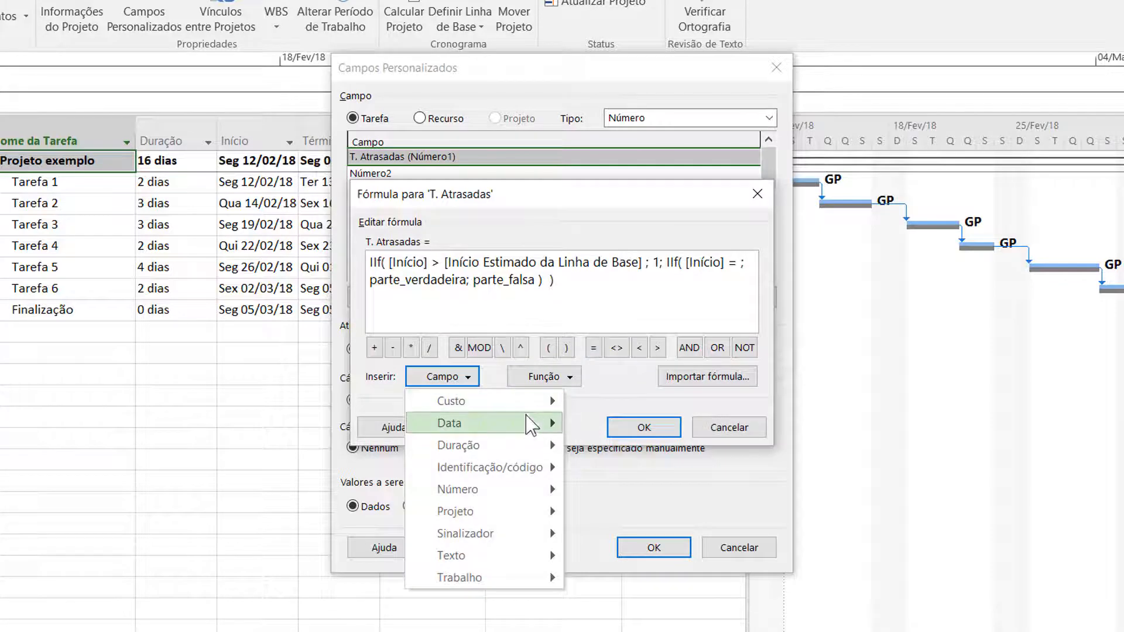
mouse_move(540, 426)
mouse_move(770, 386)
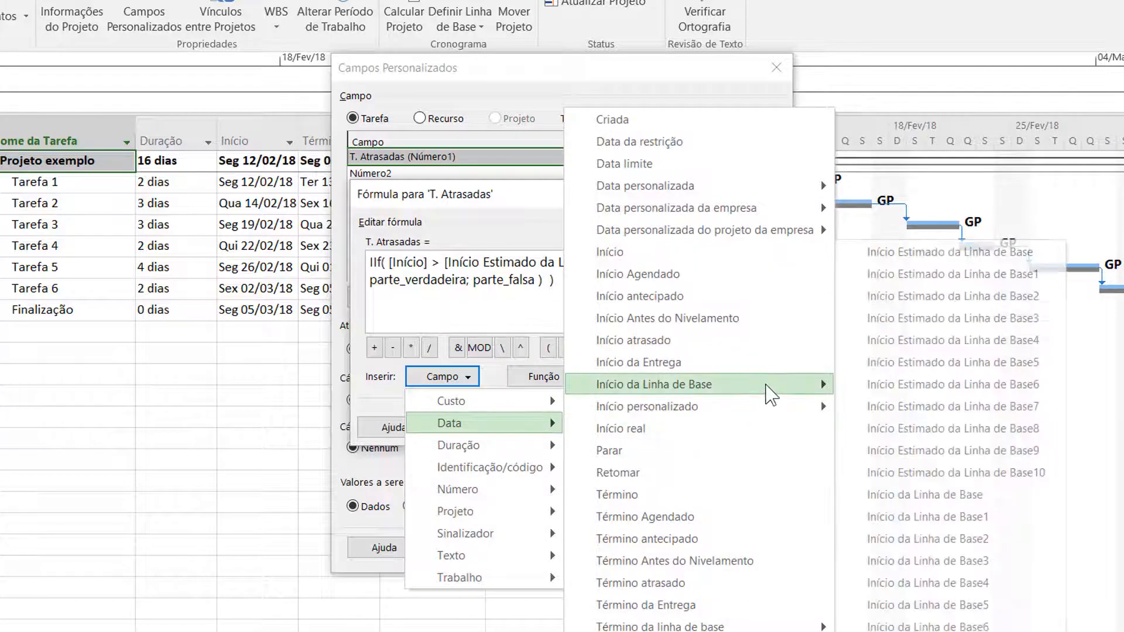
click(1026, 253)
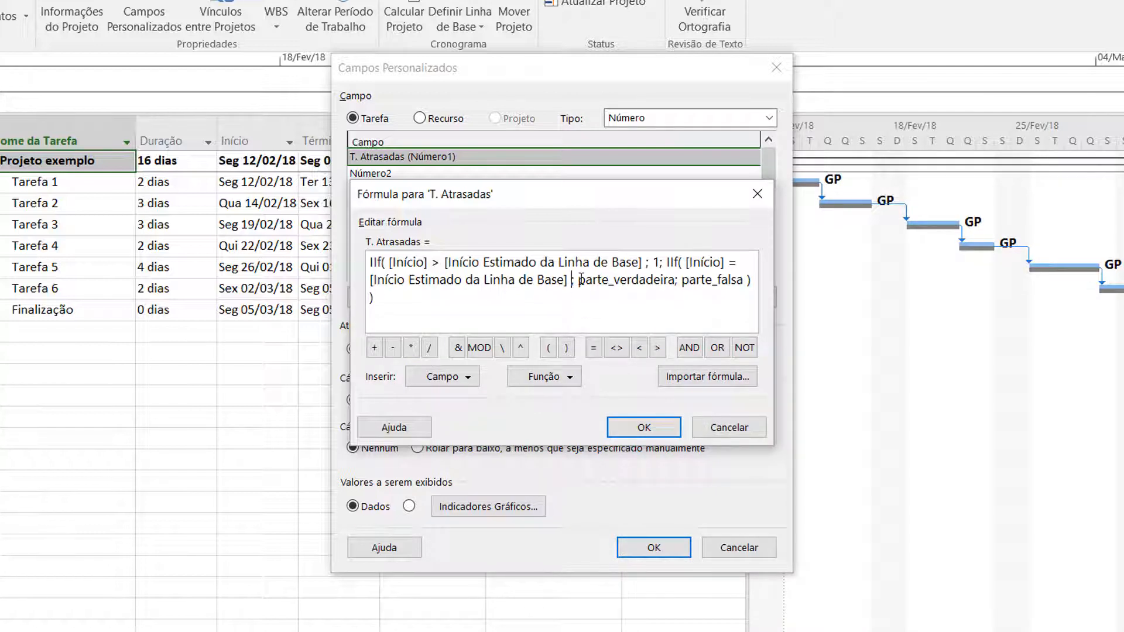
- Set the nested IIf's parte_verdadeira to 0 and its parte_falsa to -1
drag(579, 279, 675, 277)
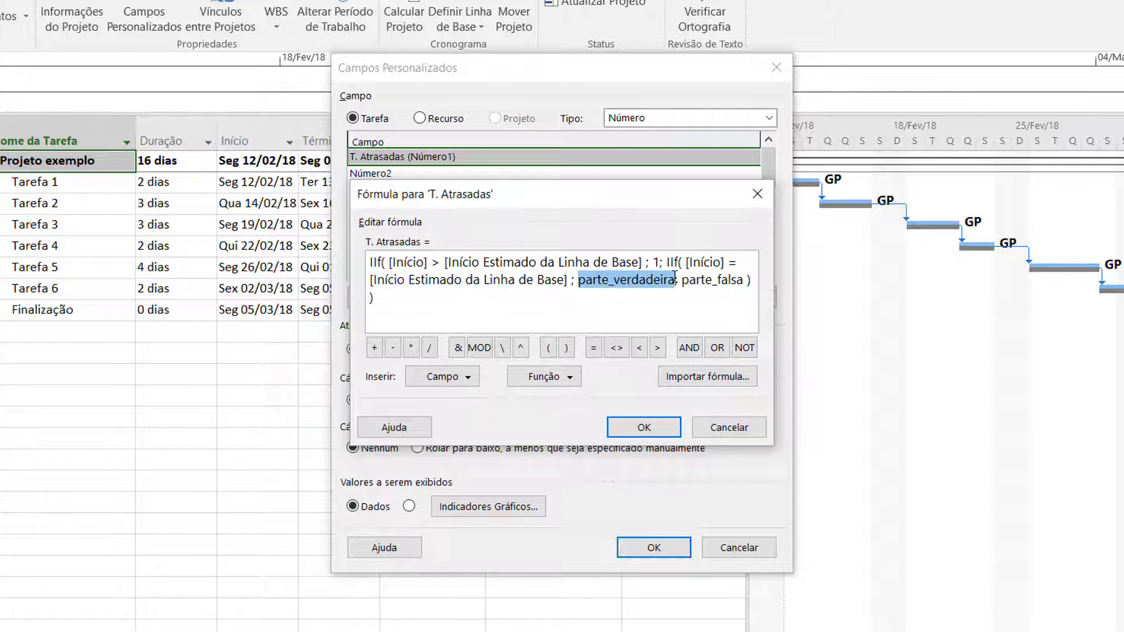
text(0)
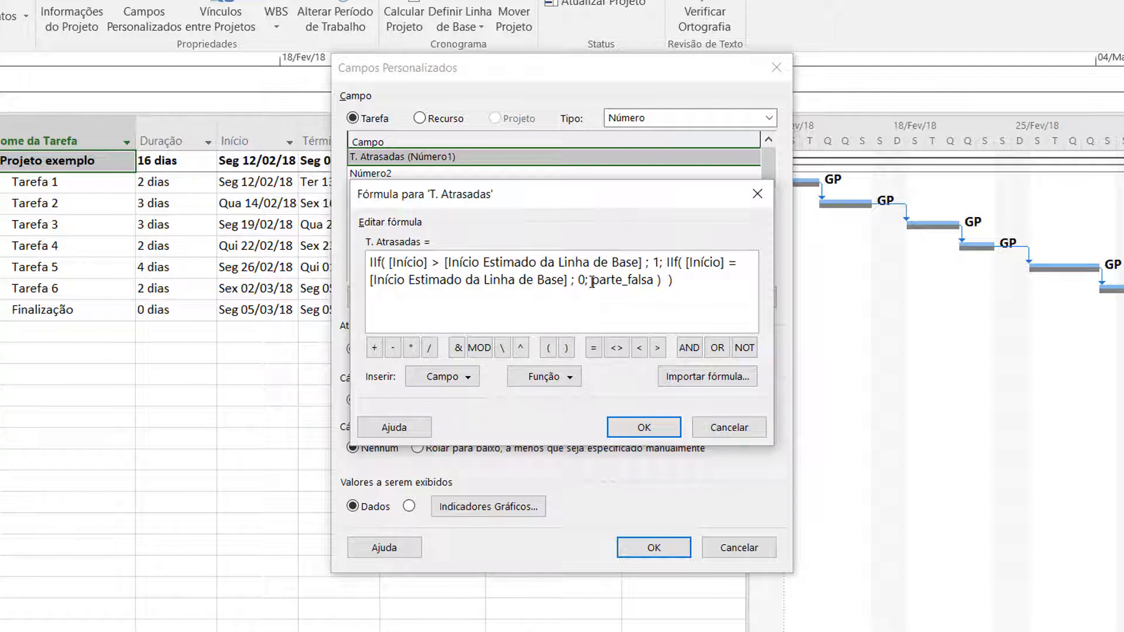
drag(592, 282, 655, 273)
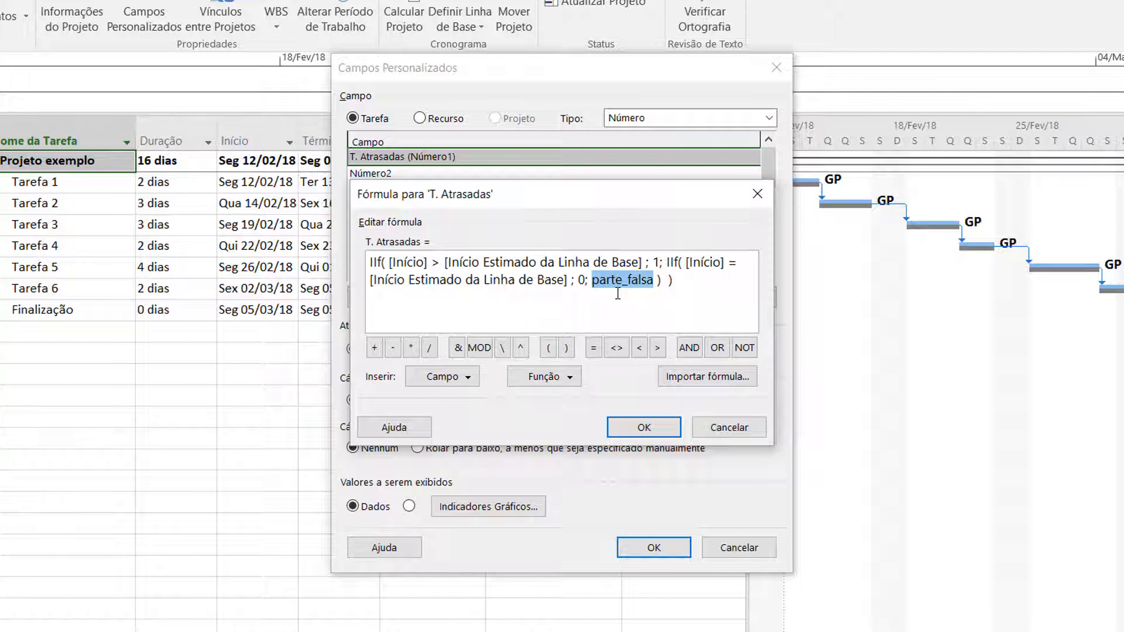
text(-1)
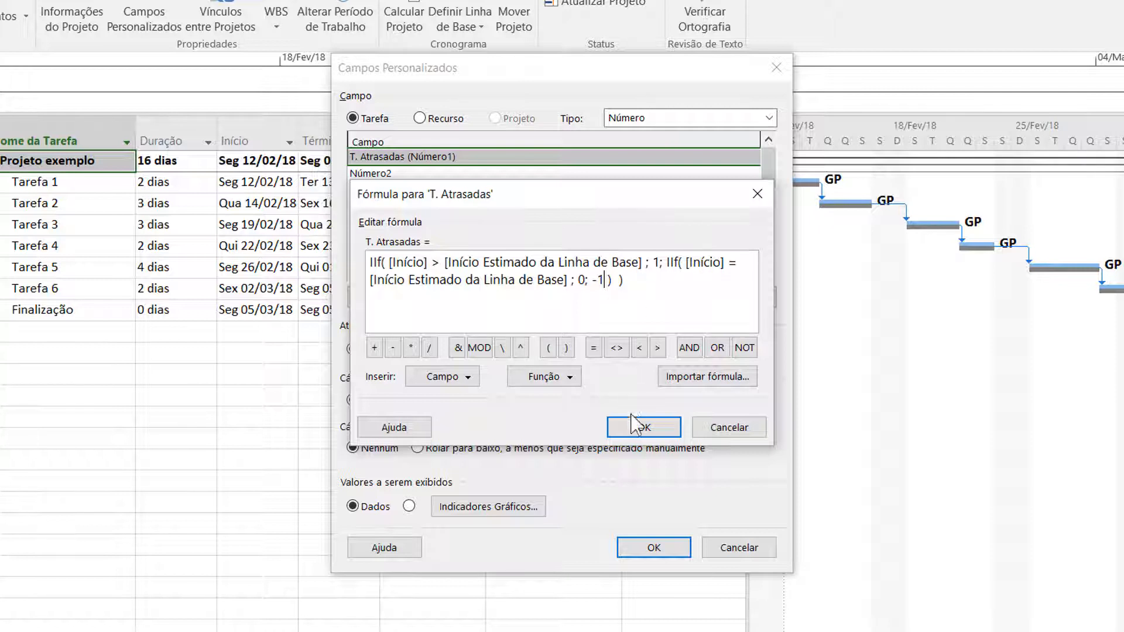
- Save the T. Atrasadas formula, accept replacing the field's data with calculated values, and close the custom fields settings
click(632, 432)
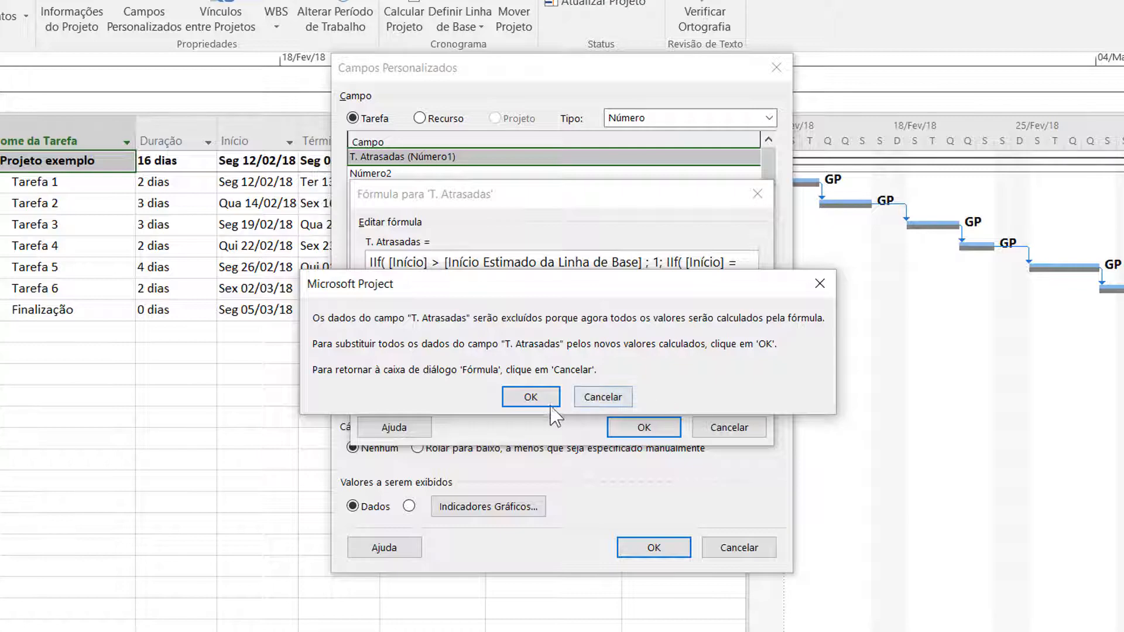
click(531, 397)
click(649, 539)
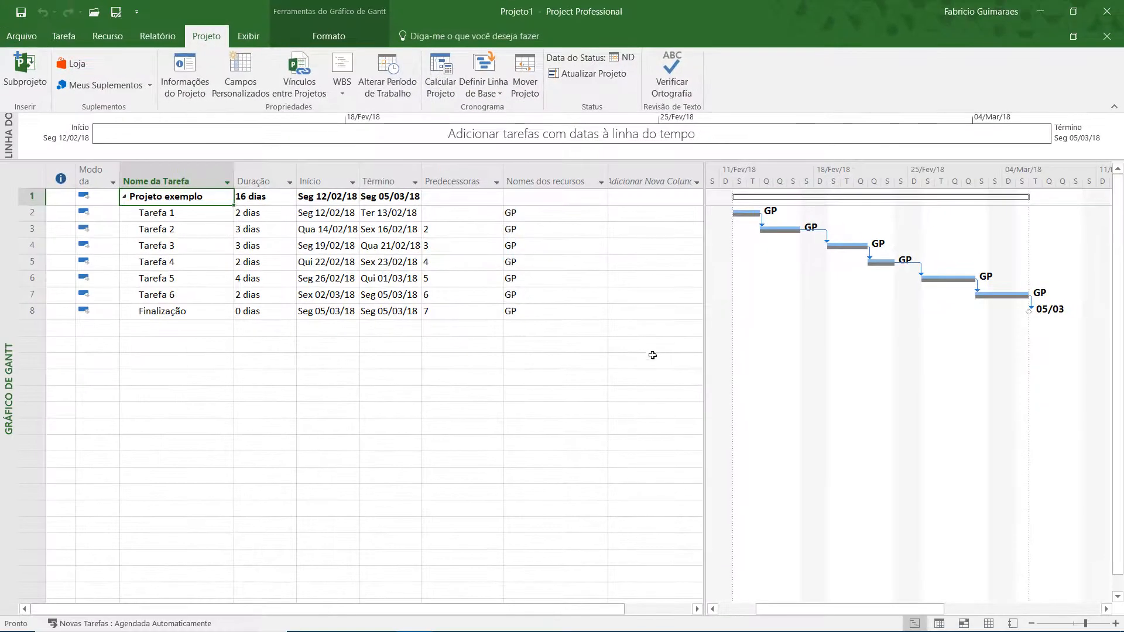
- Add the T. Atrasadas (Número1) field as a new column after Nomes dos recursos in the task table
click(675, 169)
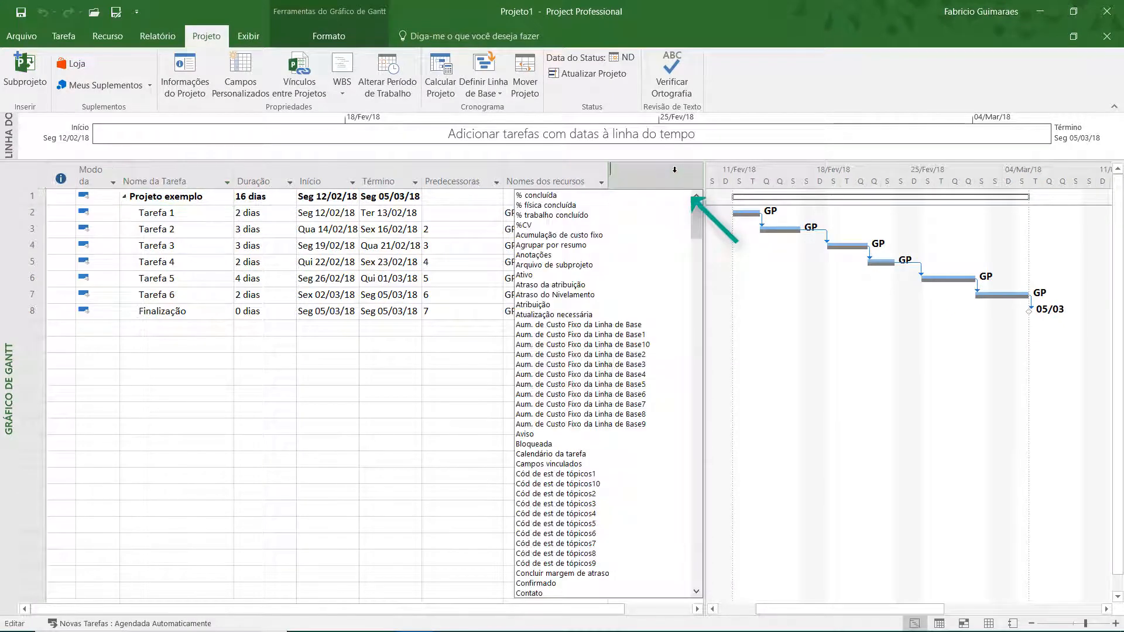
text(T. Atrasadas ( Número1)
key(Return)
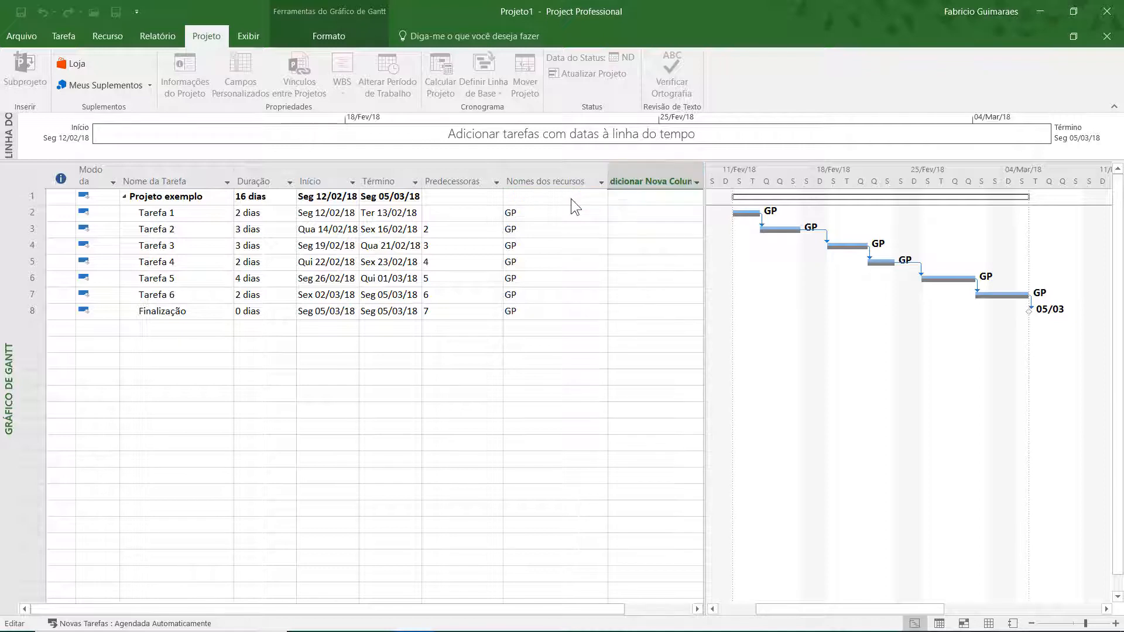
key(Return)
- Check the T. Atrasadas values of every task from Finalização up to Tarefa 1 and back down
click(659, 315)
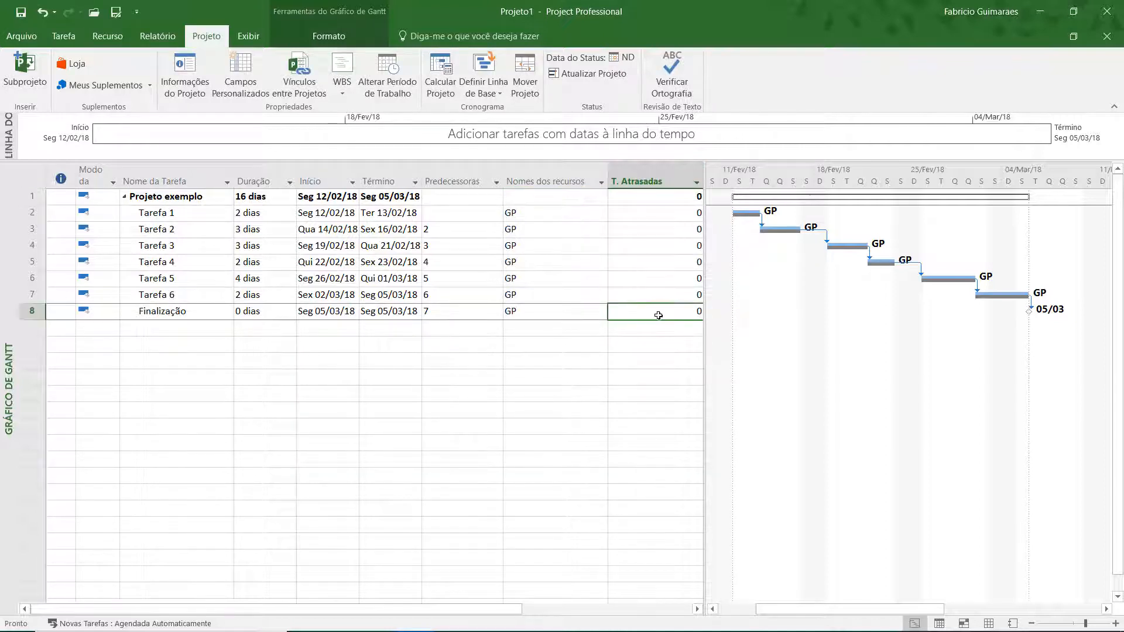
key(Up)
key(Up)
key(Up)
key(Up)
key(Up)
key(Up)
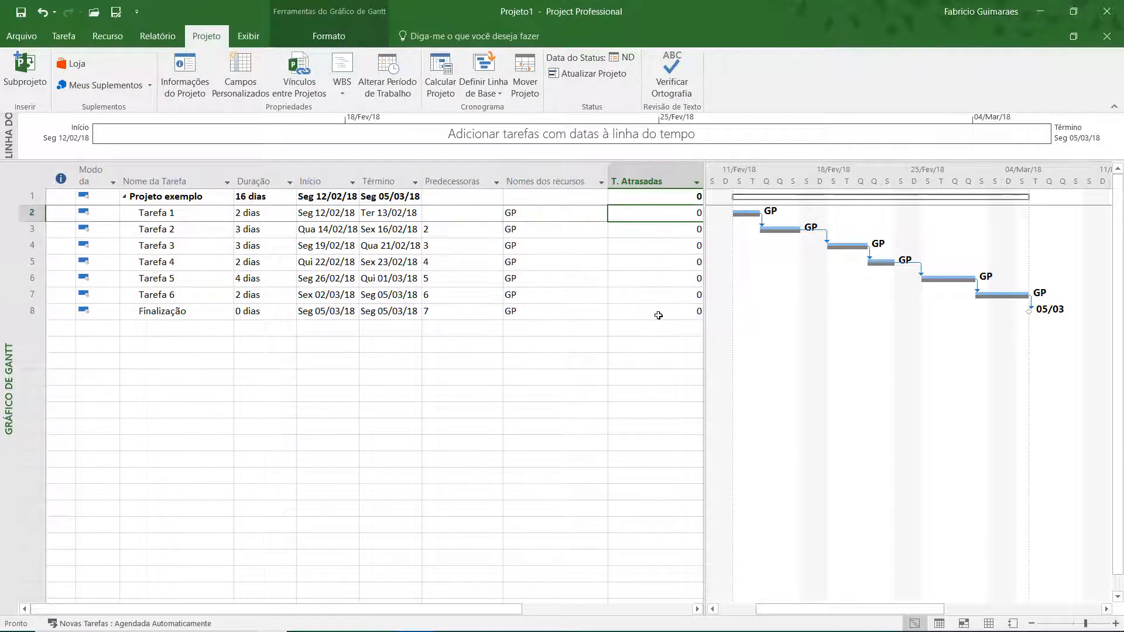
key(Down)
key(Down)
key(Down)
key(Down)
key(Down)
key(Down)
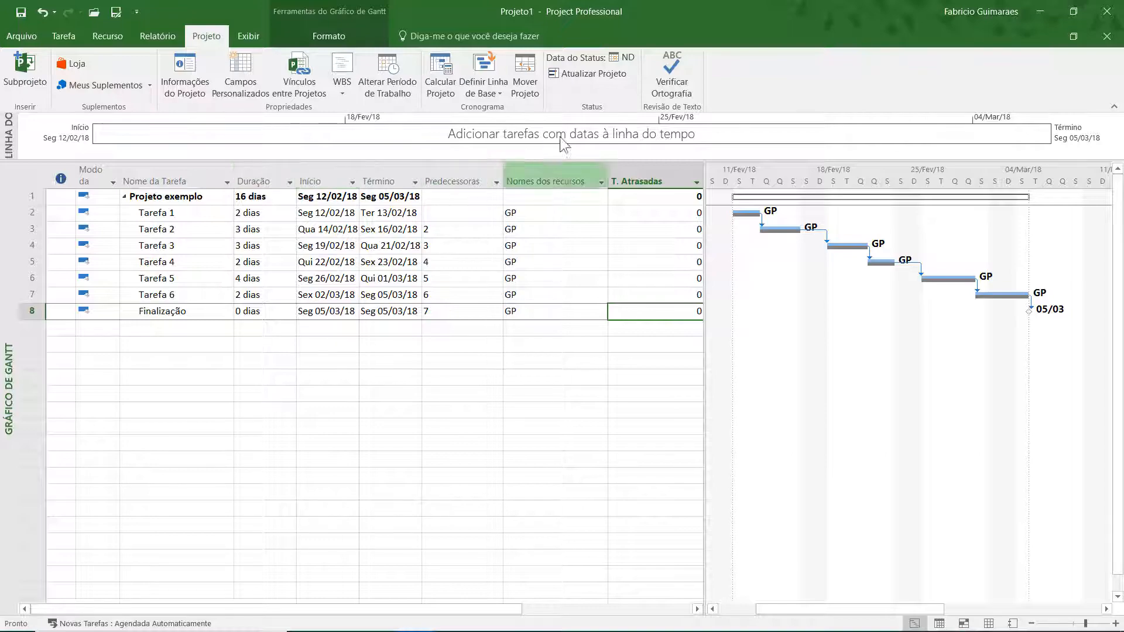
- Set the project's status date to Ter 20/02/18
click(627, 57)
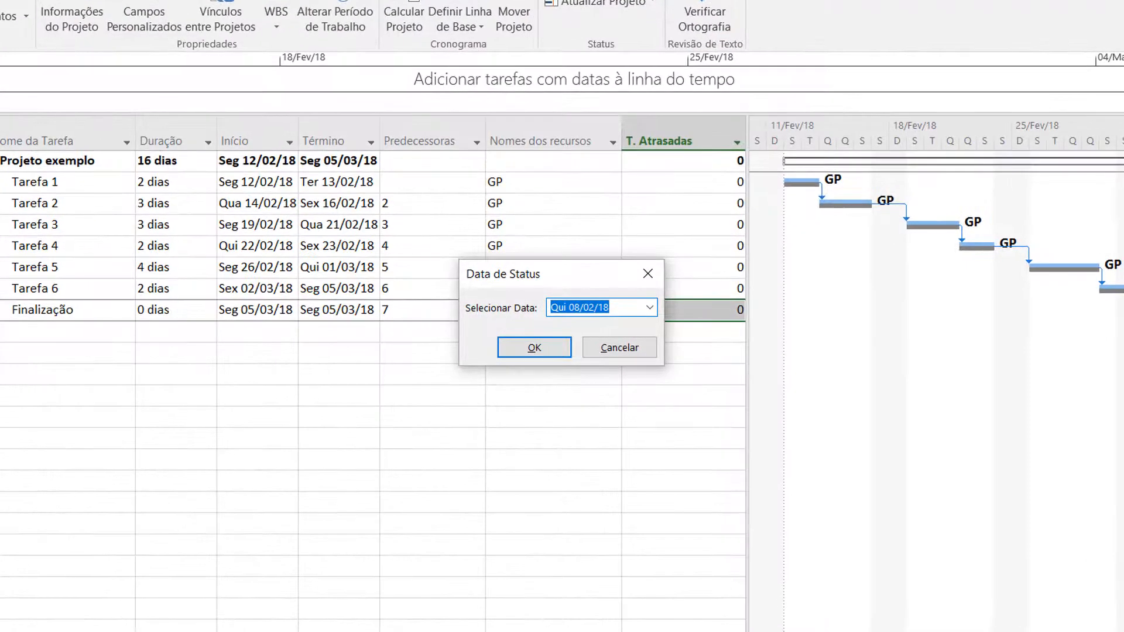
click(650, 307)
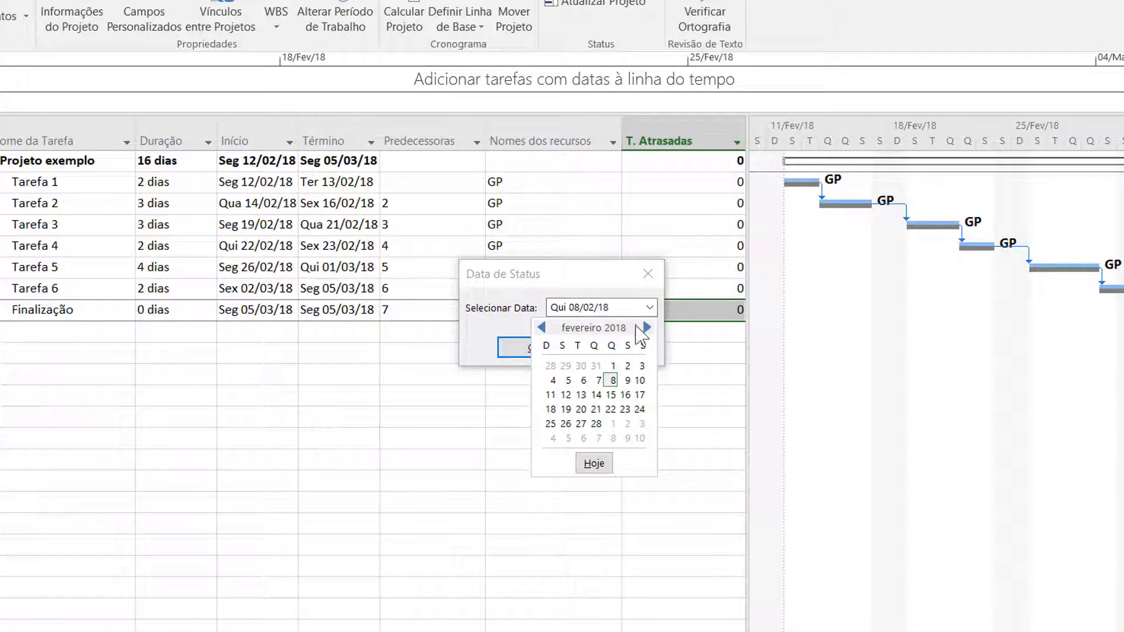
click(581, 409)
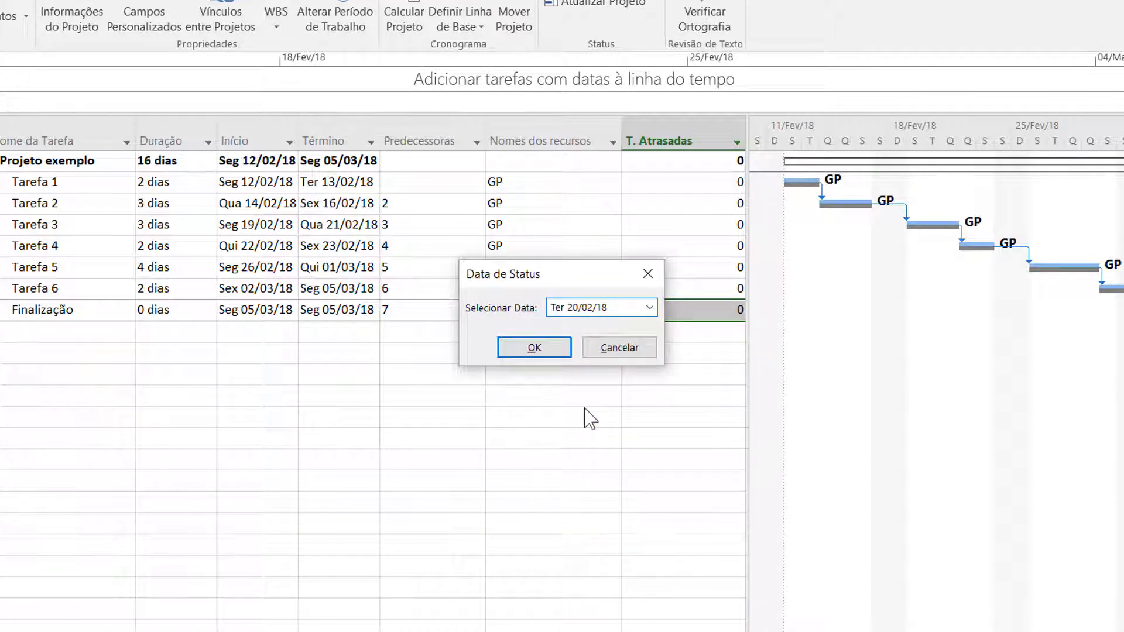
click(538, 349)
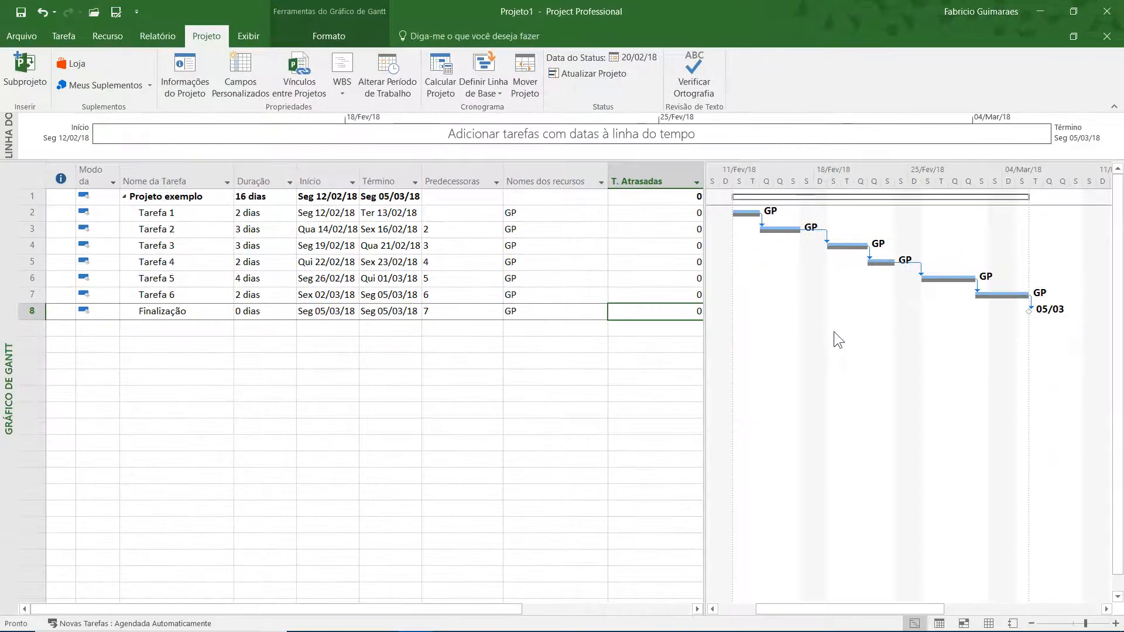
- Give the Data de status gridline of the Gantt chart a dashed line type so the status date is drawn
right_click(839, 333)
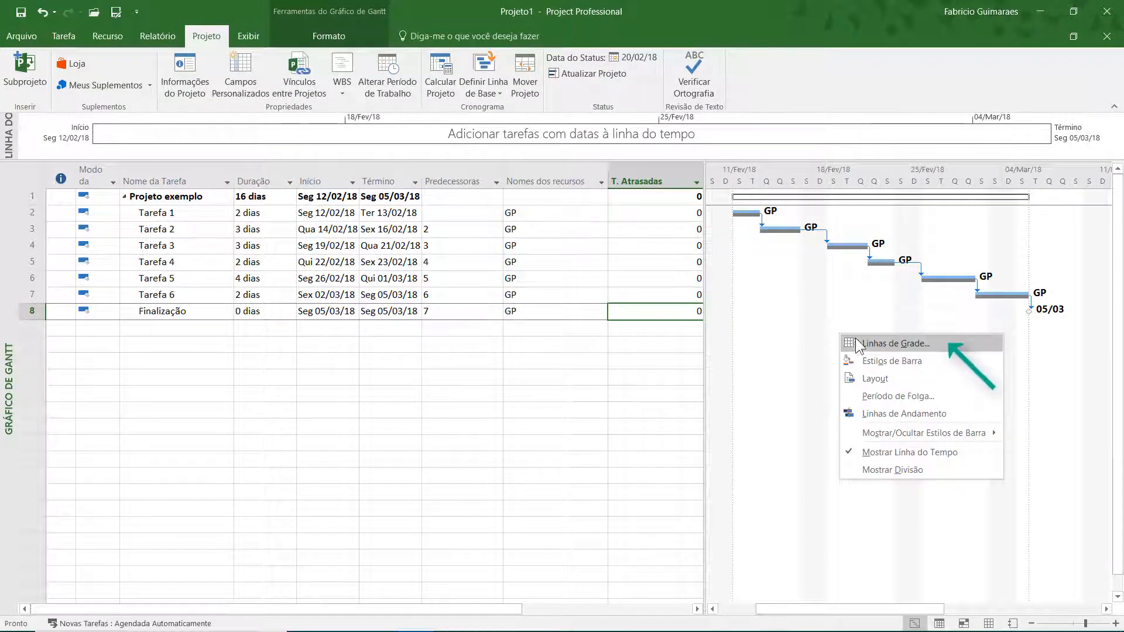
click(860, 345)
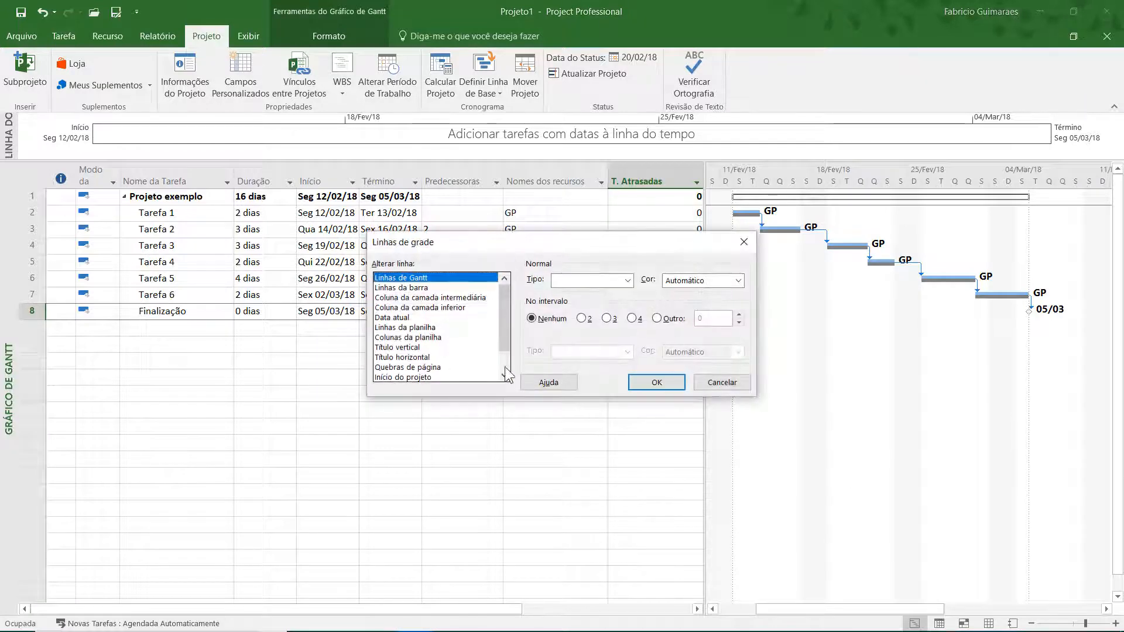
scroll(500, 366, down, 1)
click(444, 367)
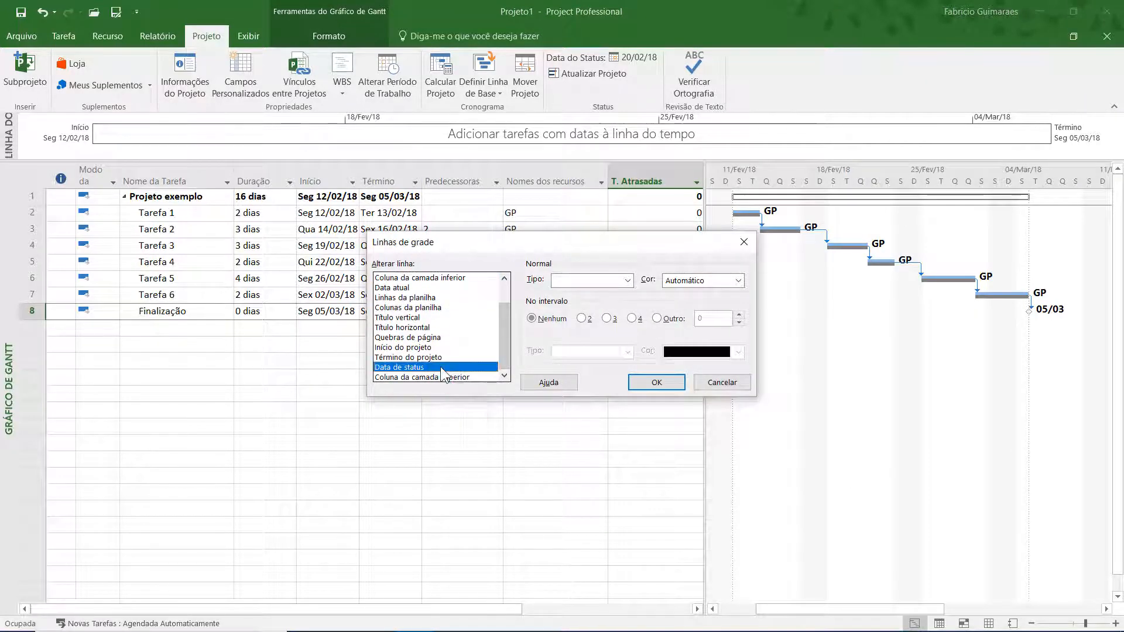
click(628, 281)
click(596, 315)
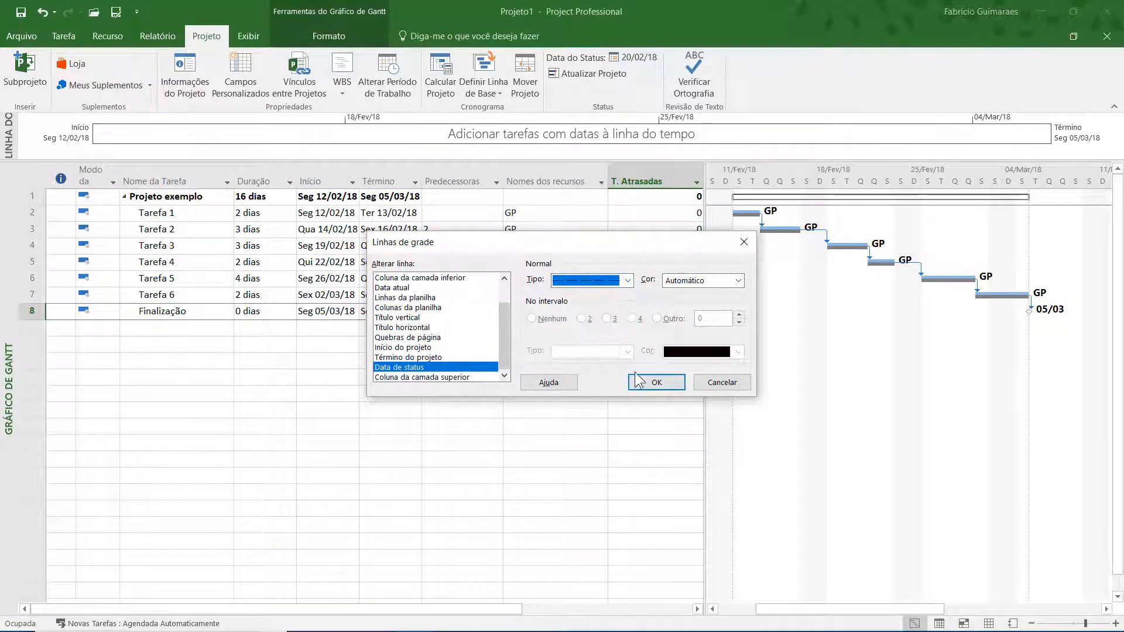
click(639, 381)
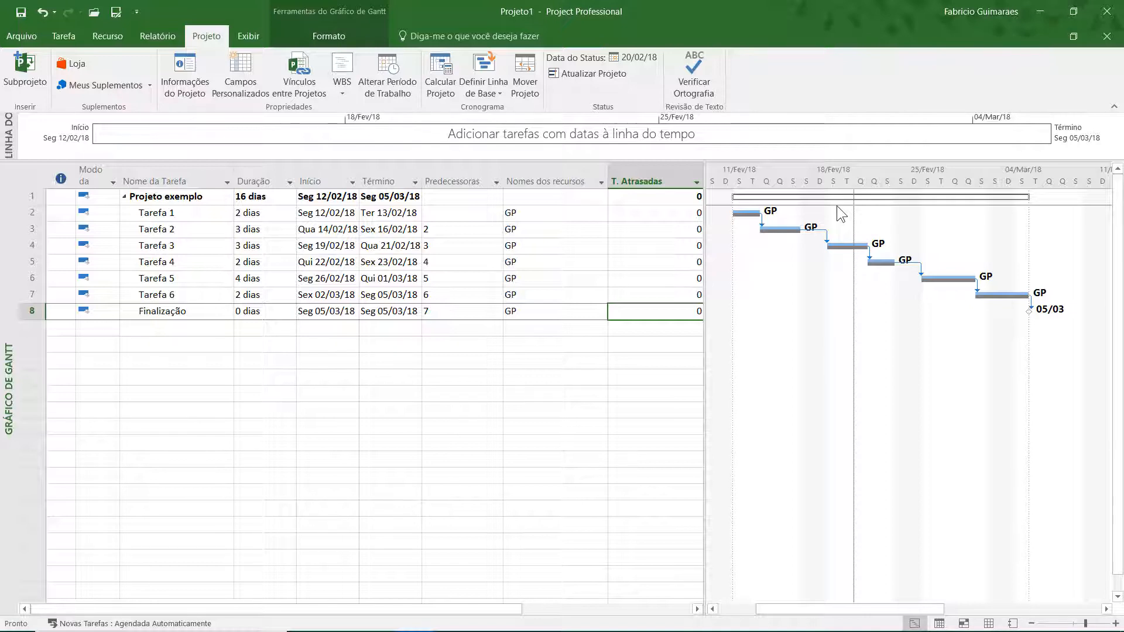
- Update the progress of Tarefa 1 as scheduled (Atualizar como Agendado)
click(209, 216)
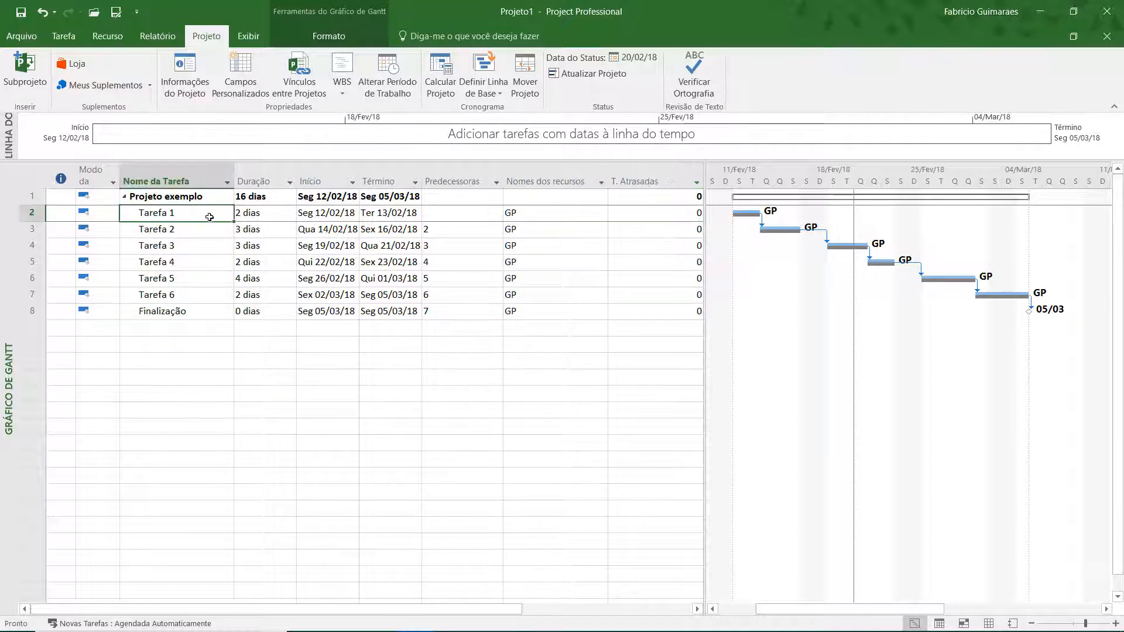
click(62, 36)
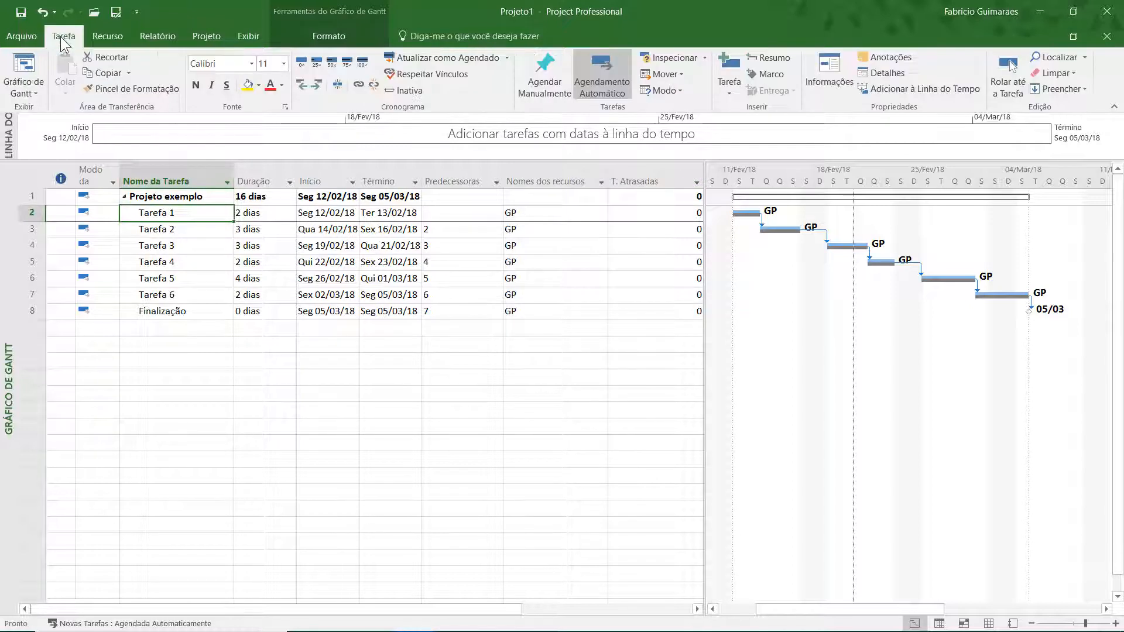
click(433, 56)
- Update Tarefa 2 with an actual start of Ter 13/02/18 and an actual duration of 3d, and check its T. Atrasadas value
click(212, 229)
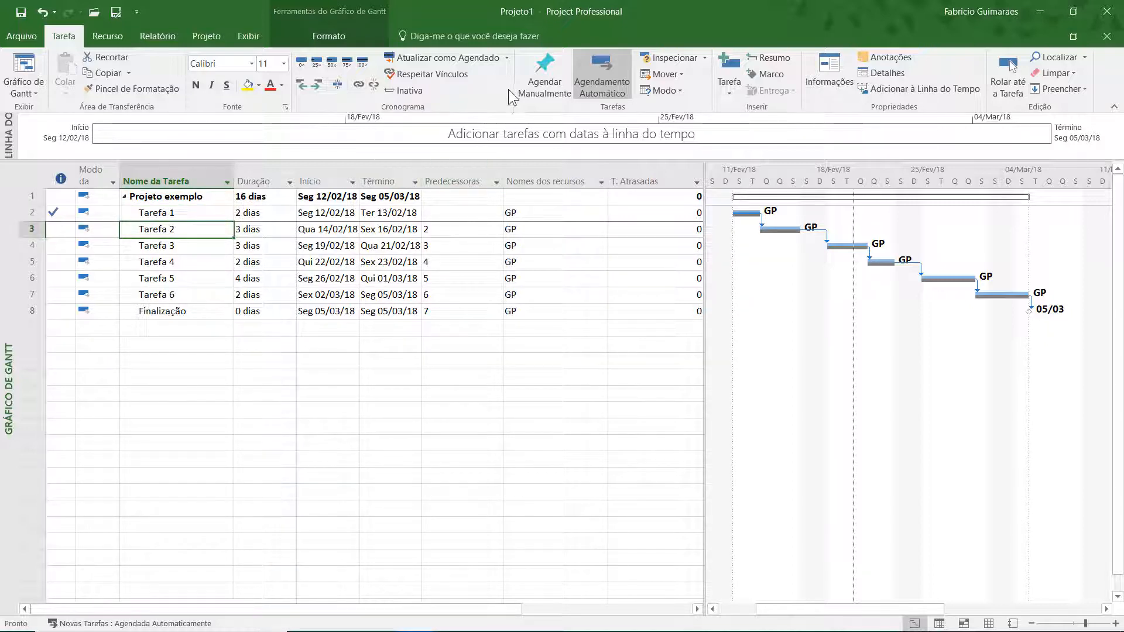
click(507, 57)
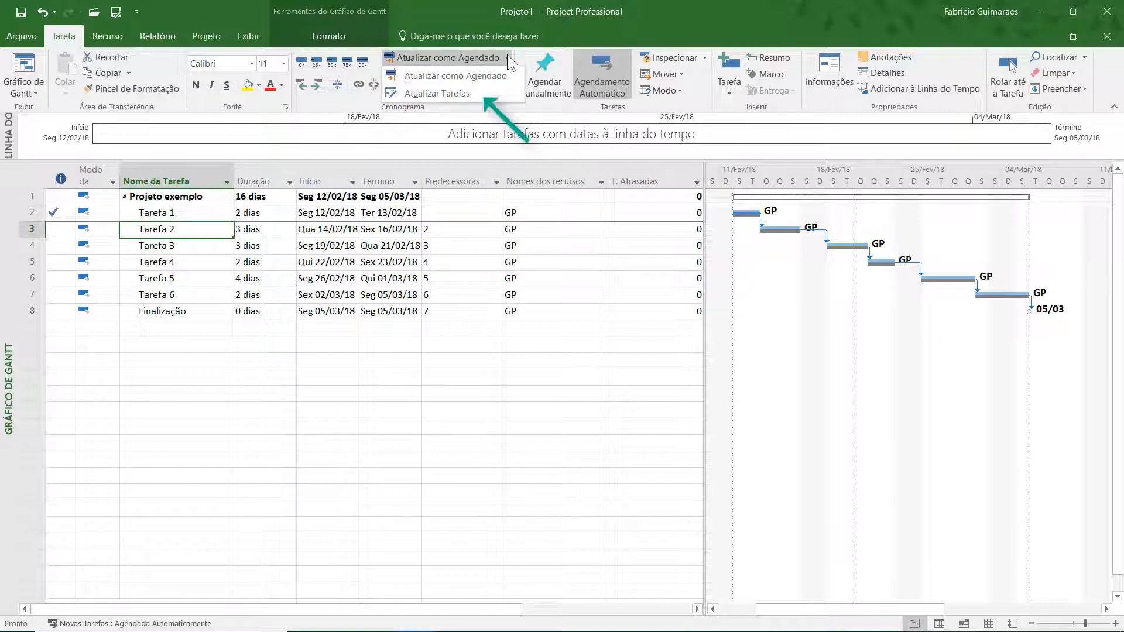
click(448, 94)
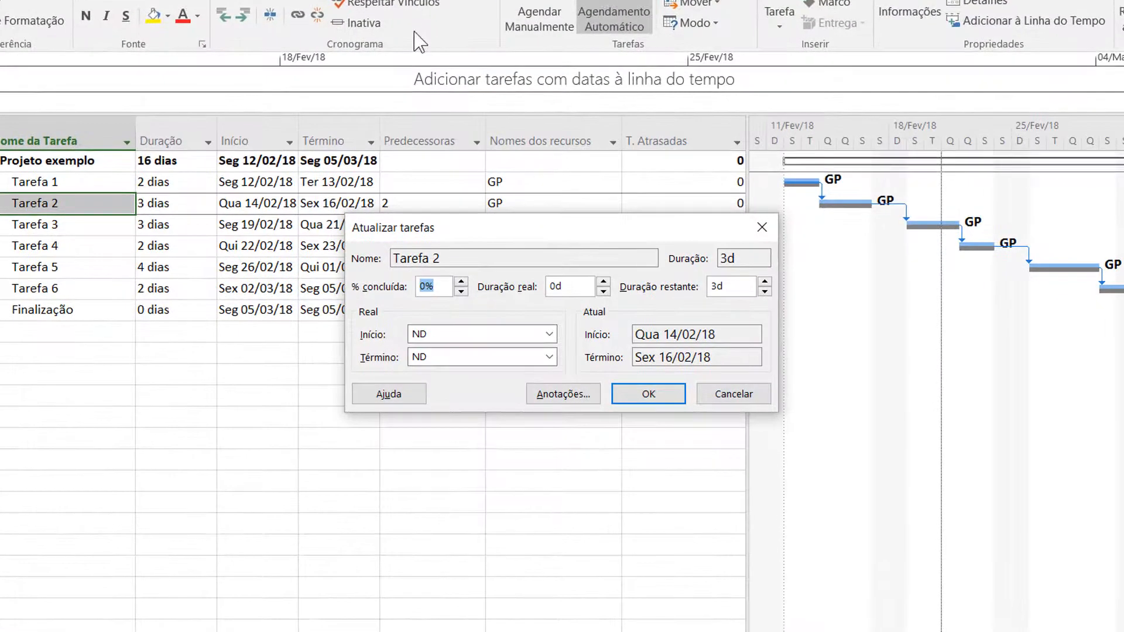
click(549, 334)
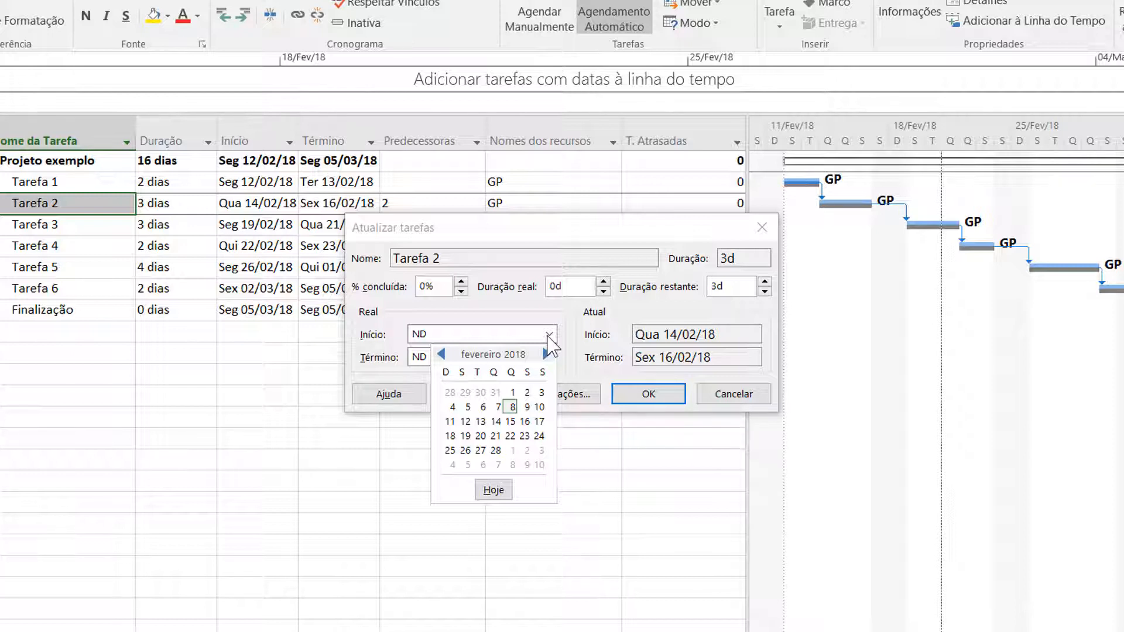
click(480, 421)
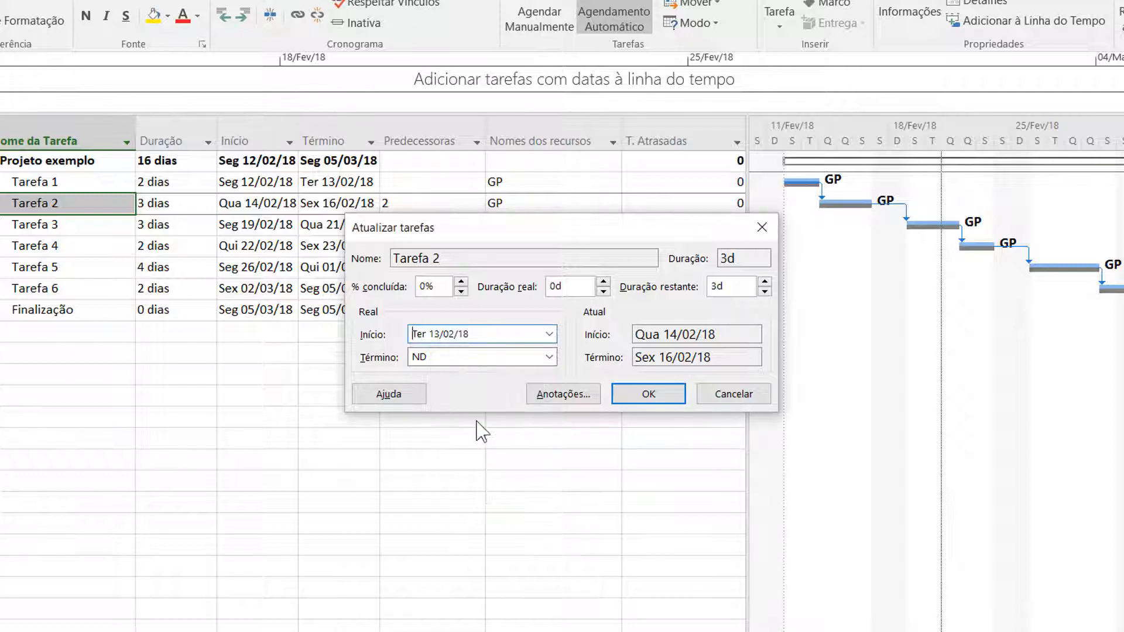
double_click(603, 282)
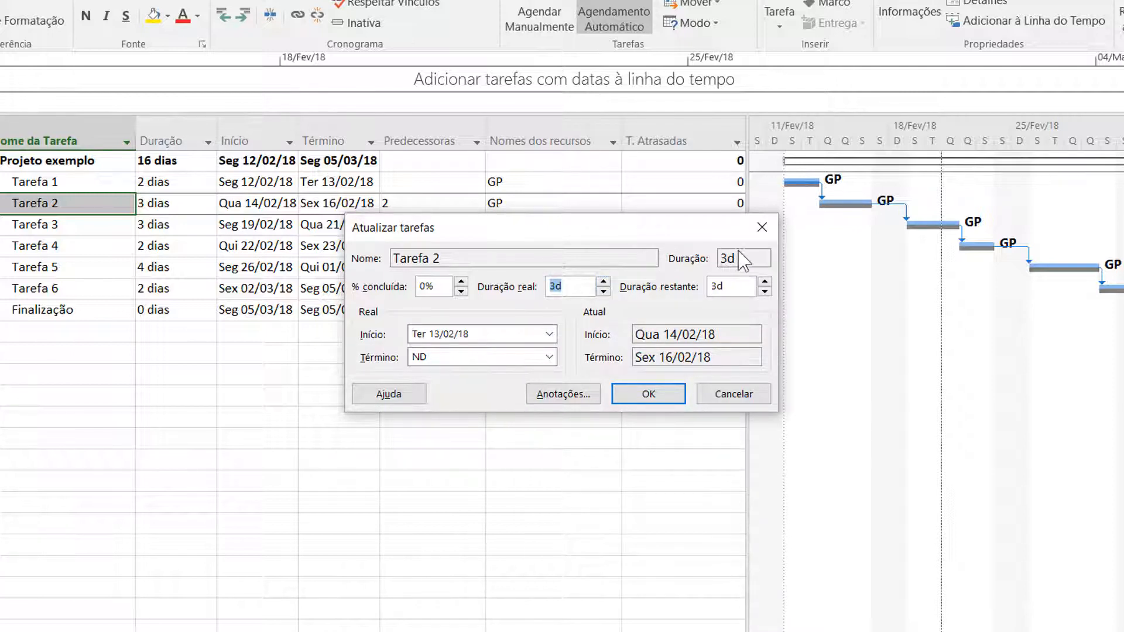
click(649, 402)
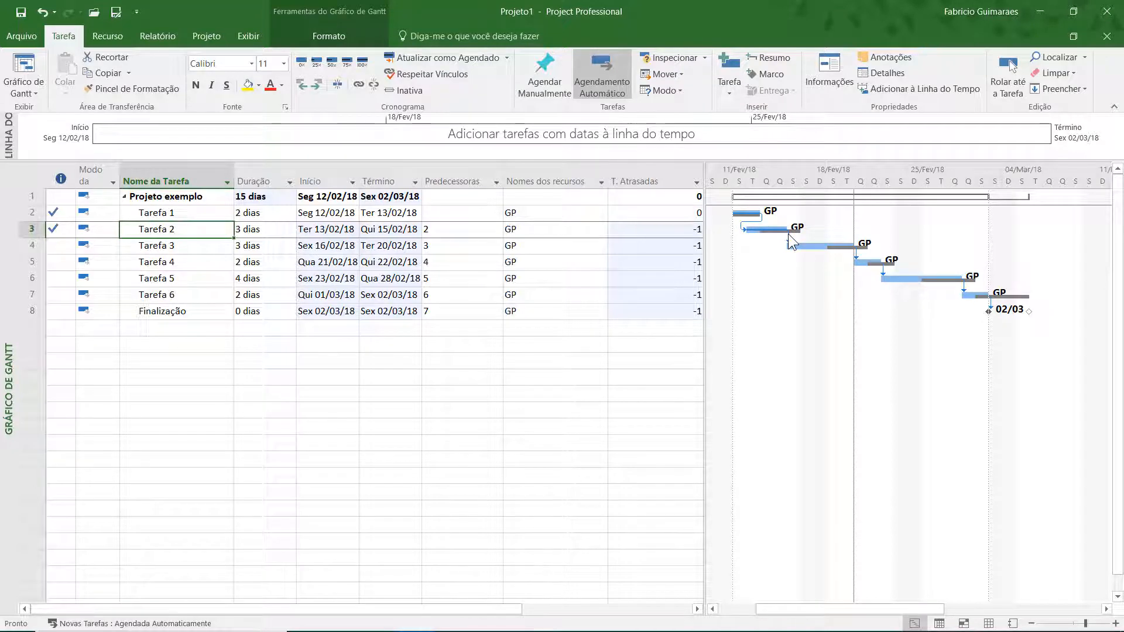
mouse_move(788, 233)
click(678, 231)
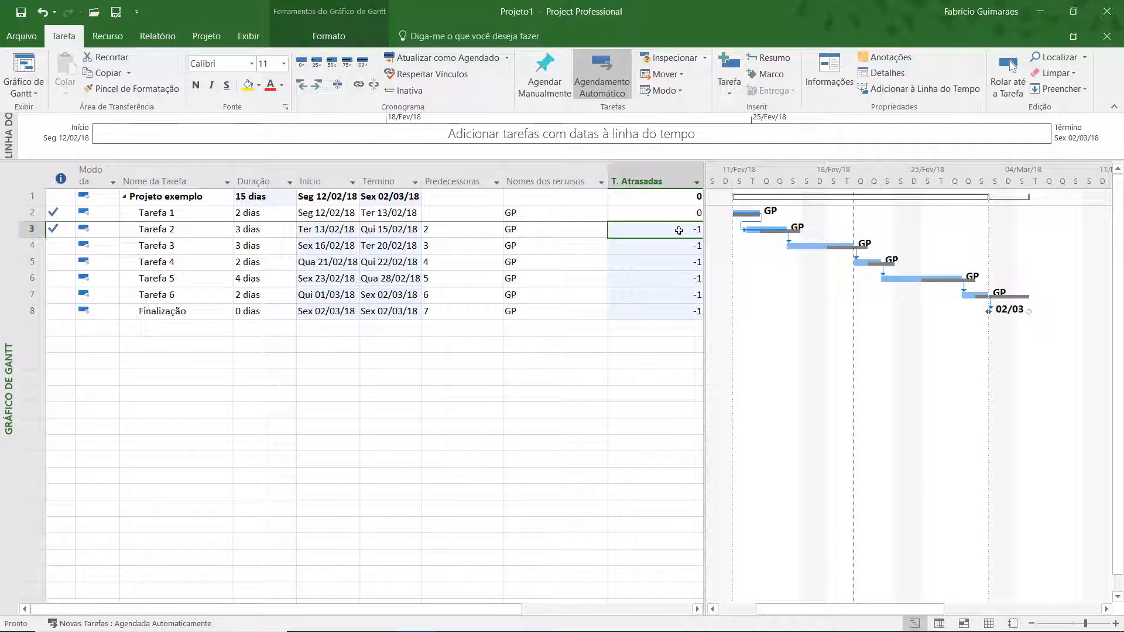
- Update Tarefa 3 with an actual start of Ter 20/02/18 and check the T. Atrasadas values of Tarefa 4 and Tarefa 3
click(200, 250)
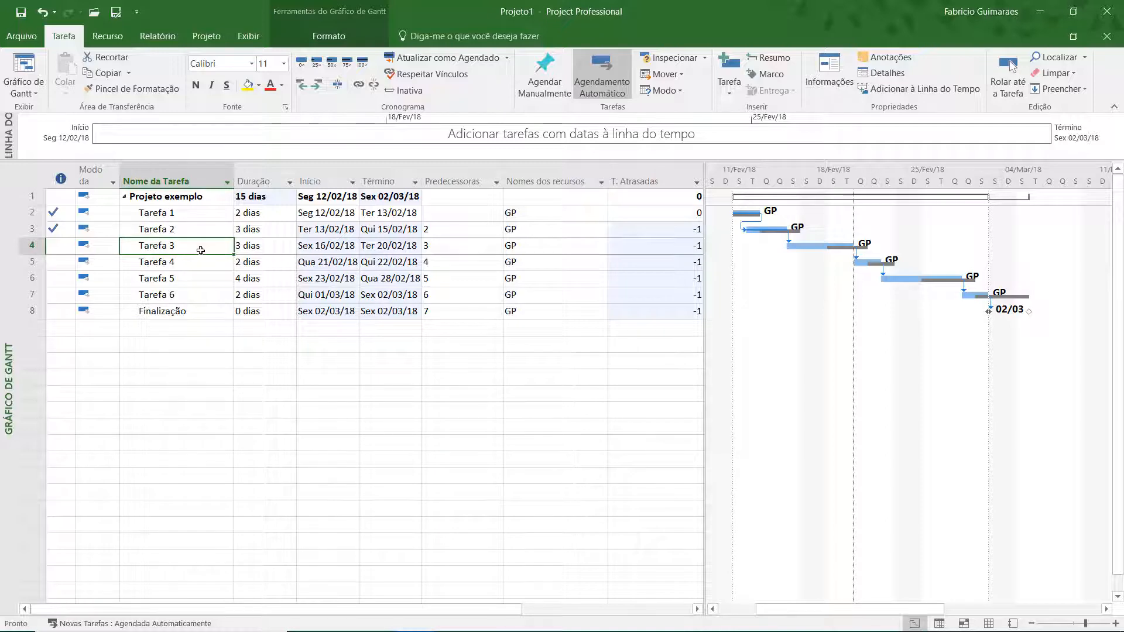
click(506, 59)
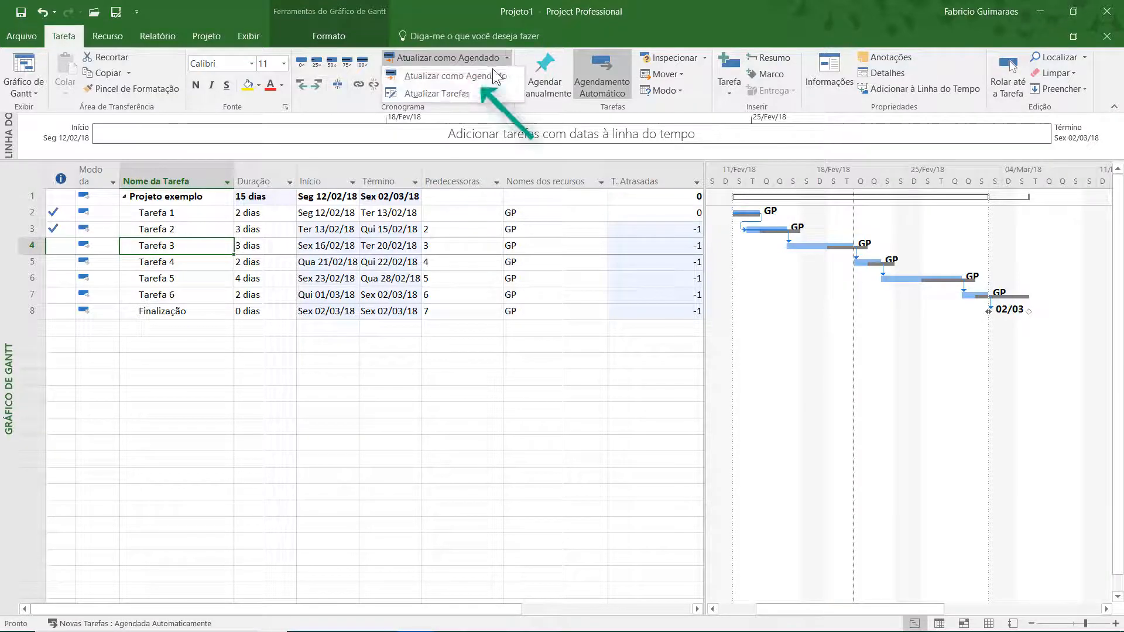
click(457, 93)
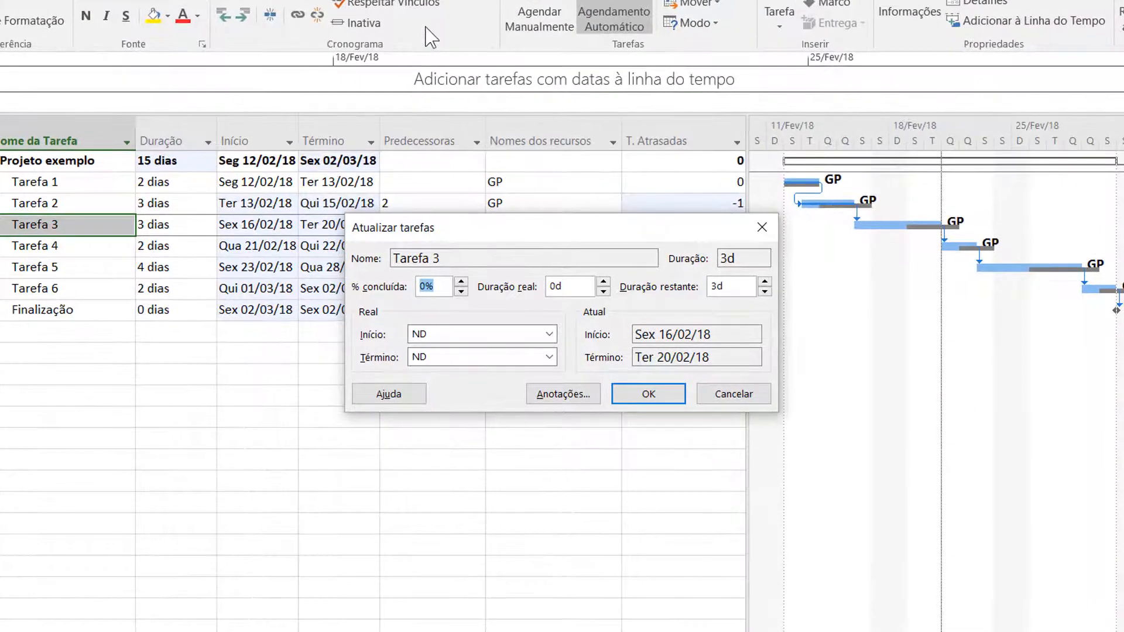
click(549, 335)
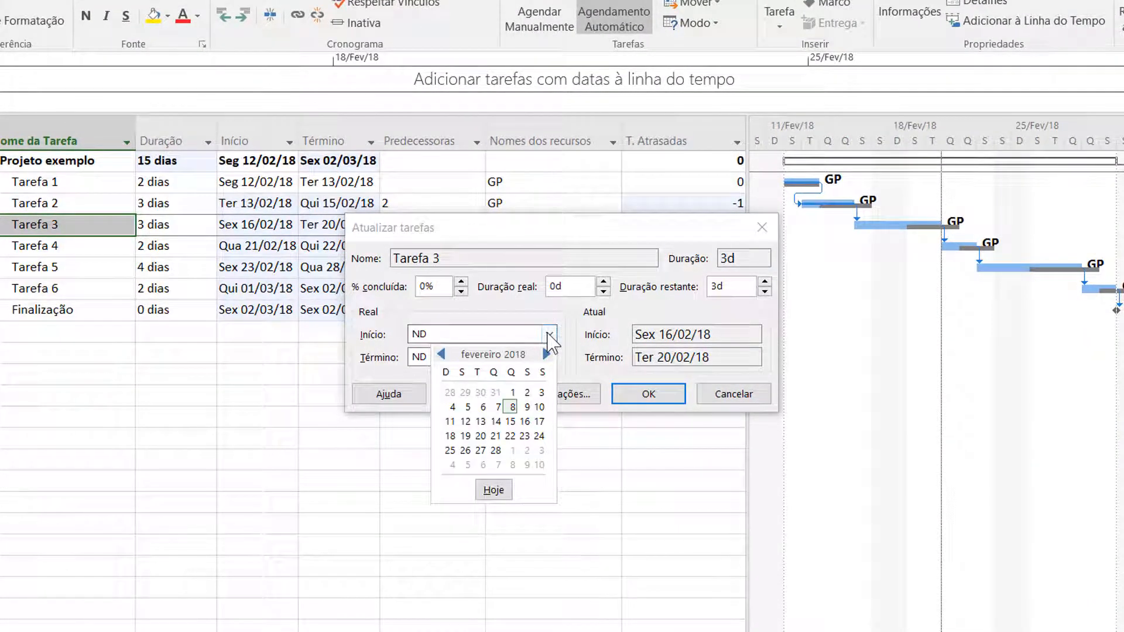
click(481, 436)
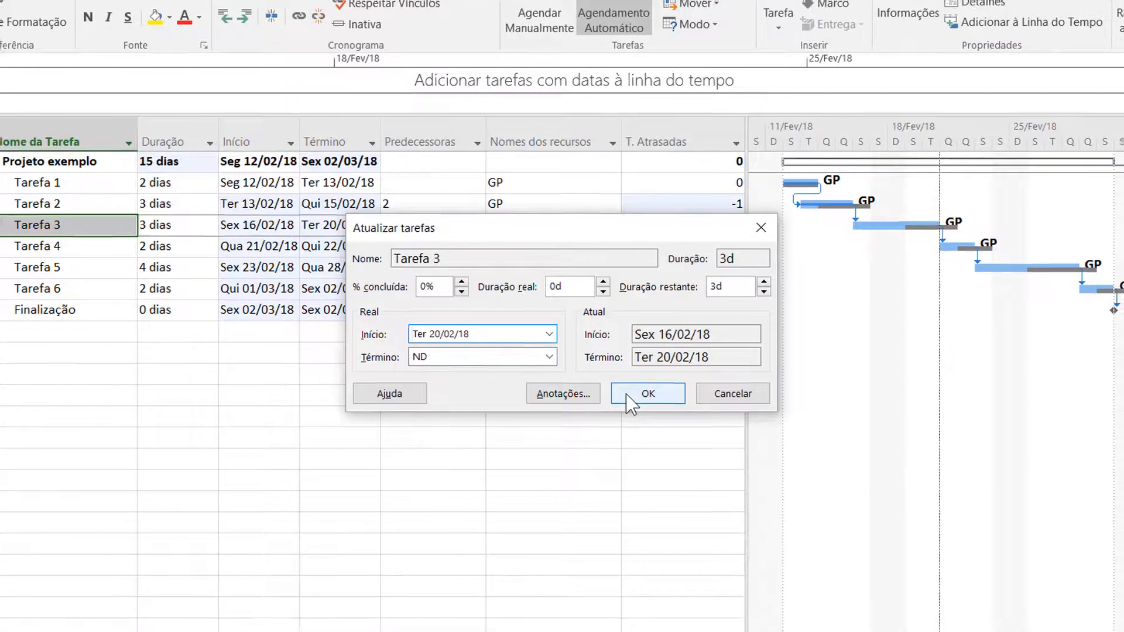
click(628, 396)
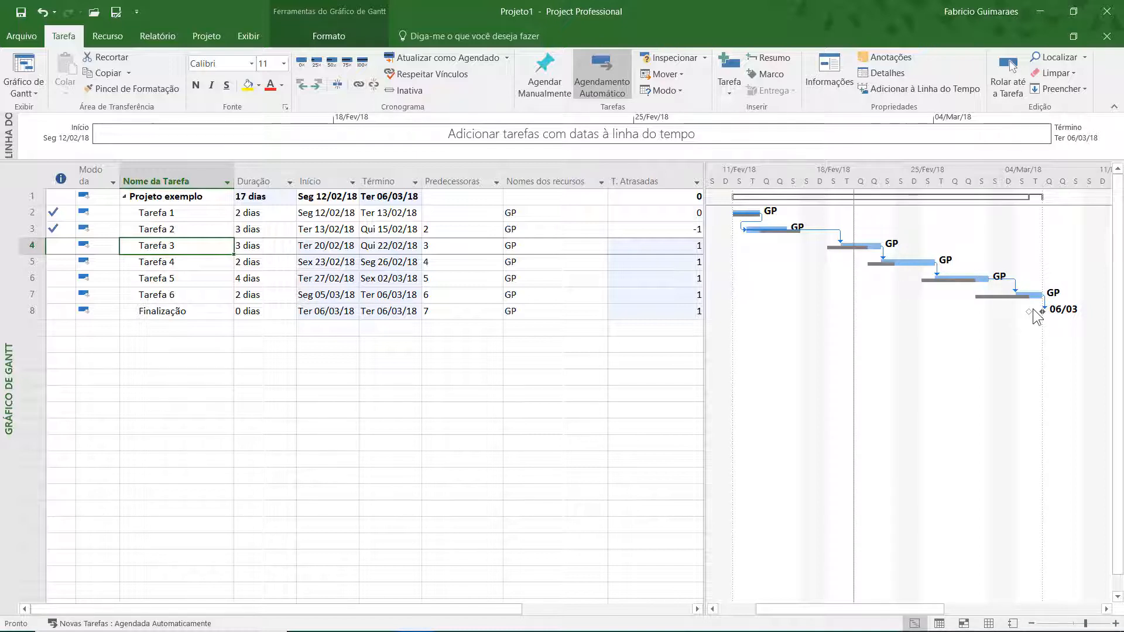
click(676, 257)
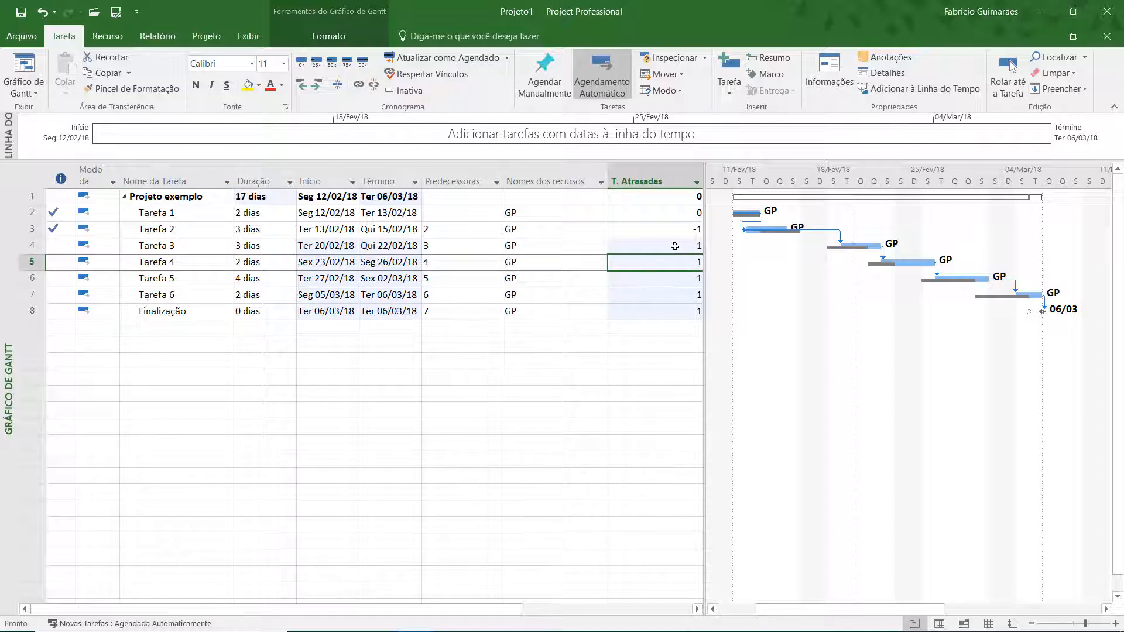
click(675, 246)
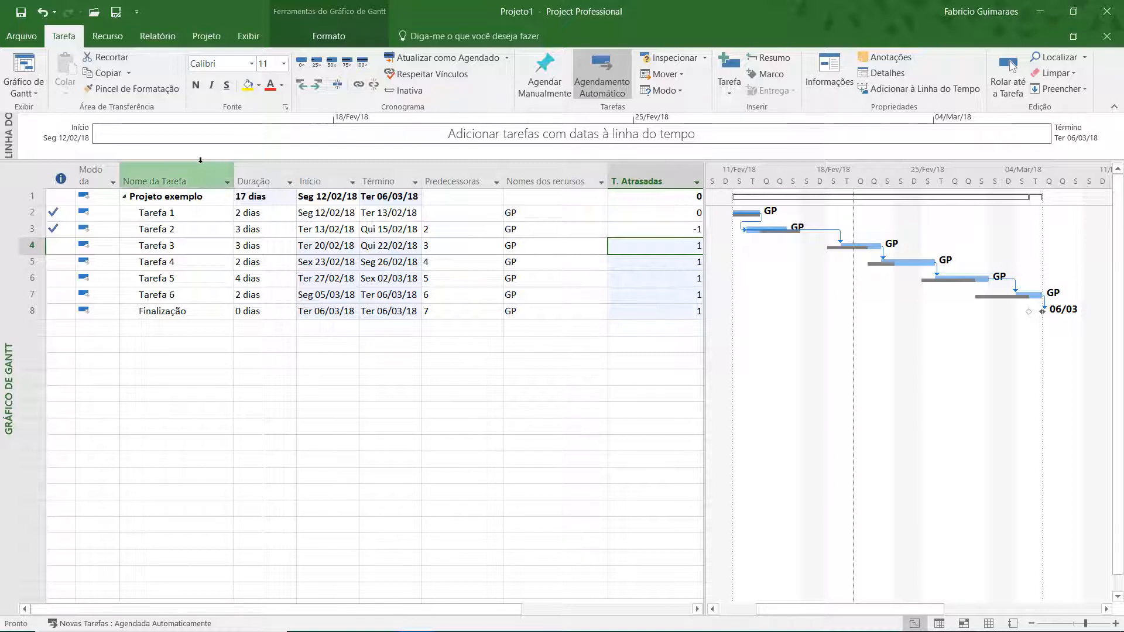
- In the T. Atrasadas custom field's graphical indicators, add the test "é igual a" 1 for regular rows with a red circle image
click(211, 38)
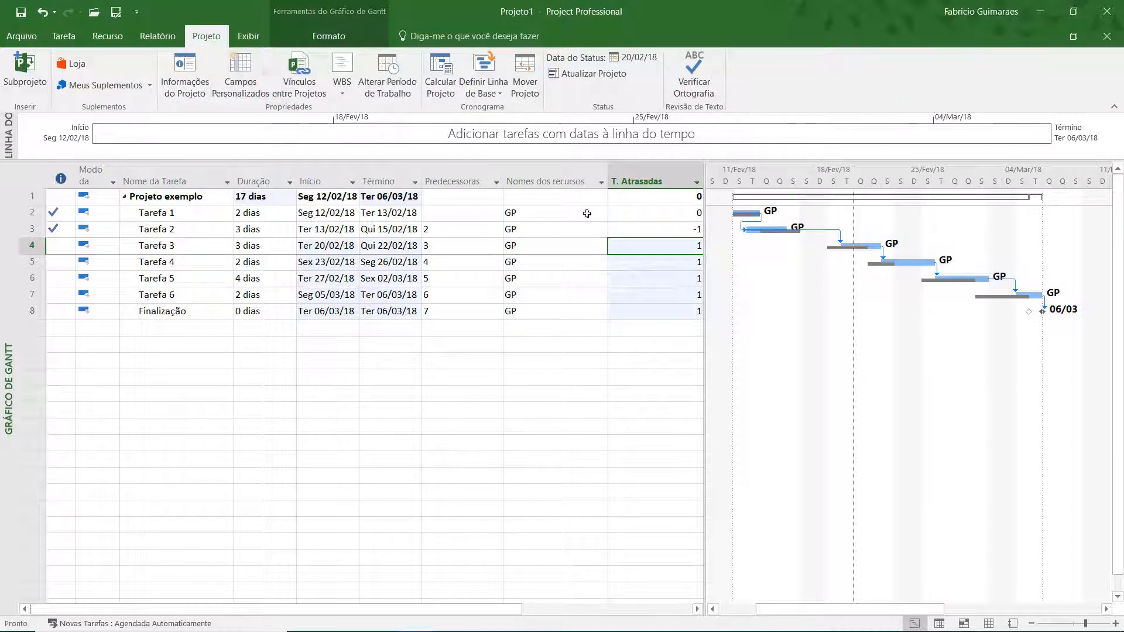
click(643, 179)
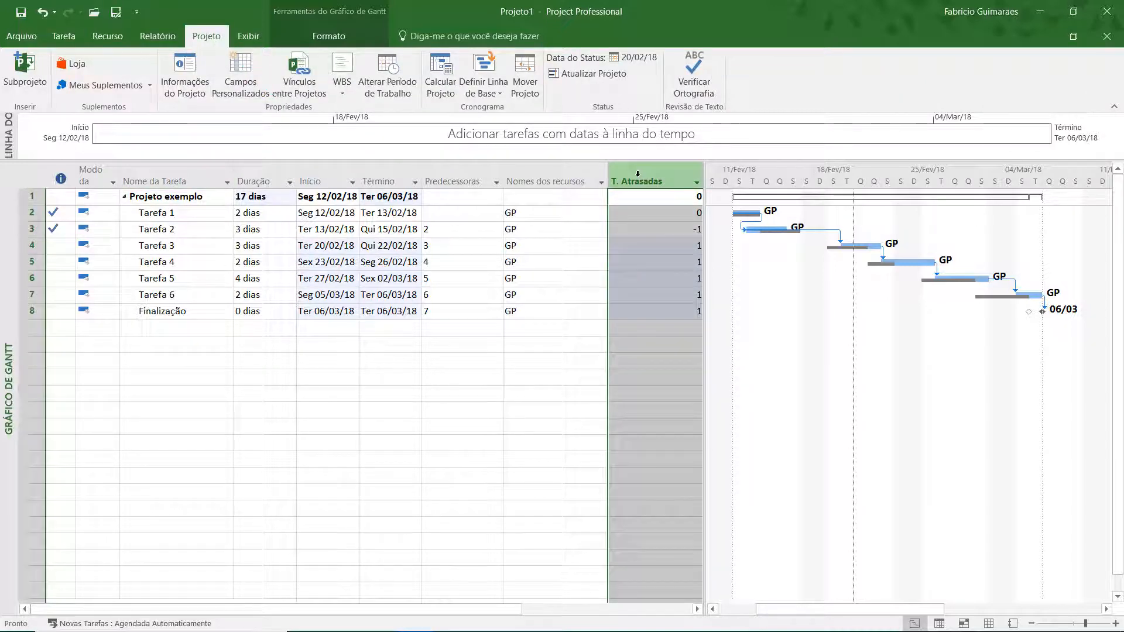
click(216, 83)
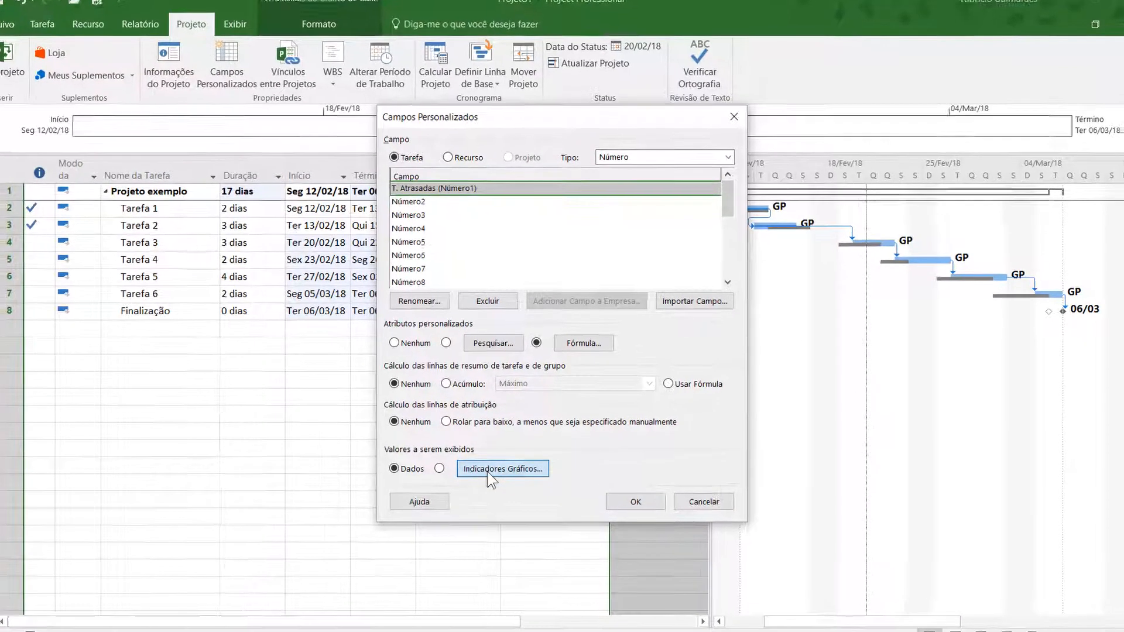
click(489, 467)
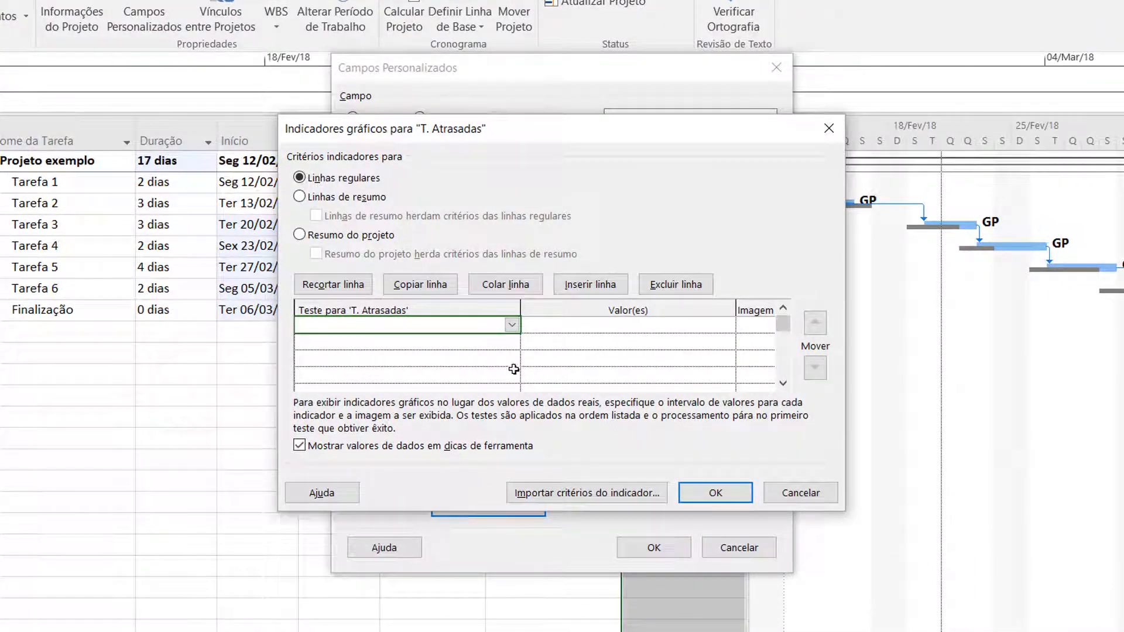
click(513, 326)
click(487, 342)
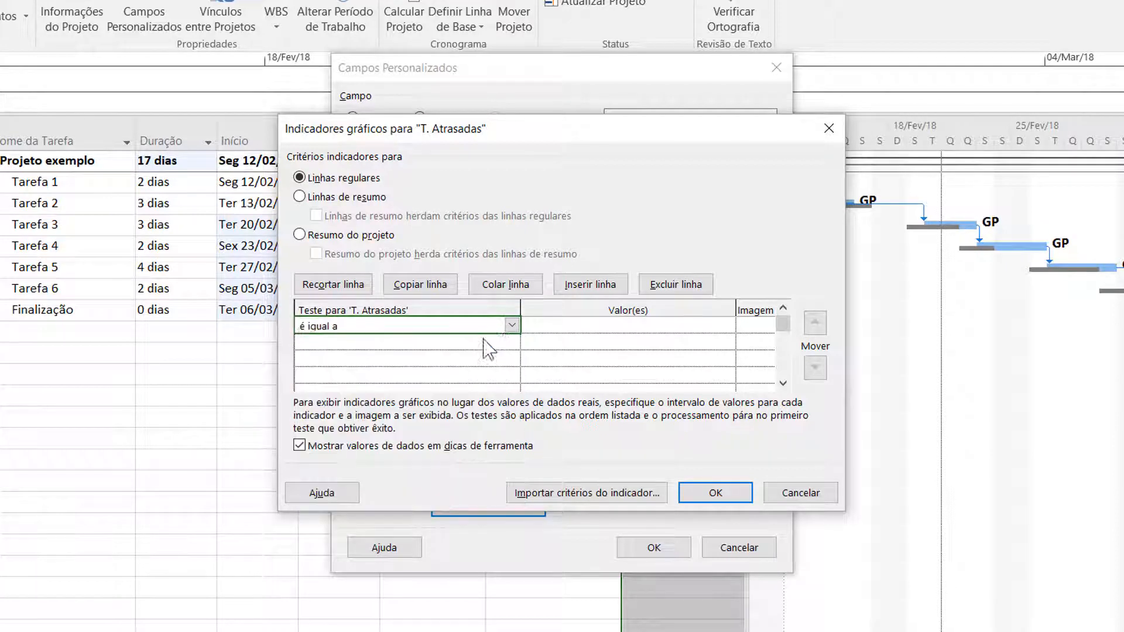
click(552, 324)
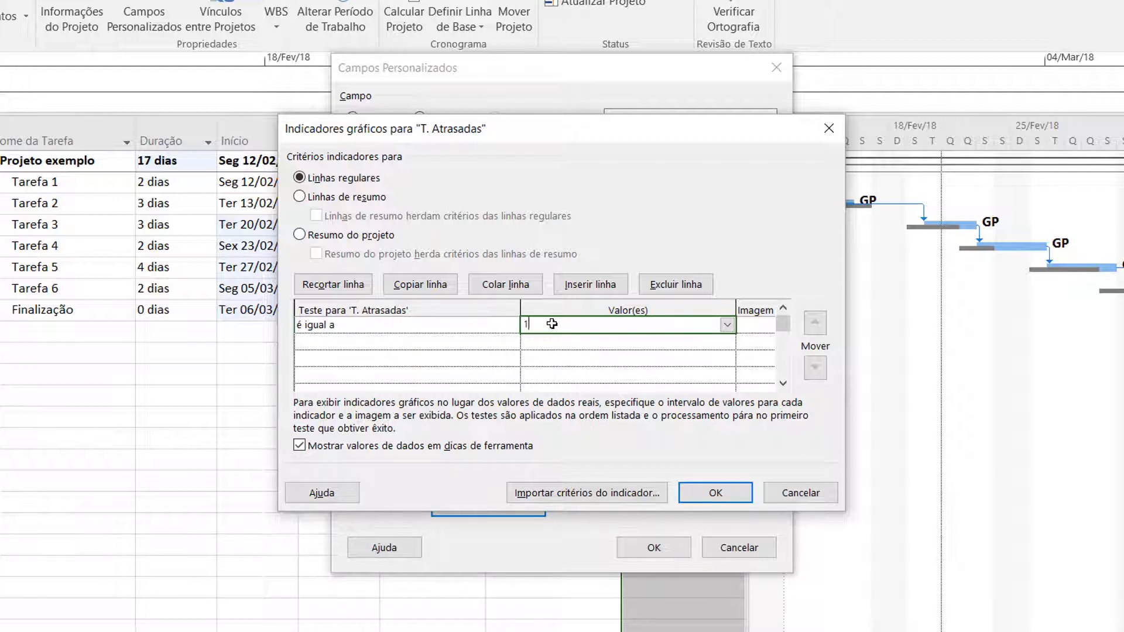
click(754, 325)
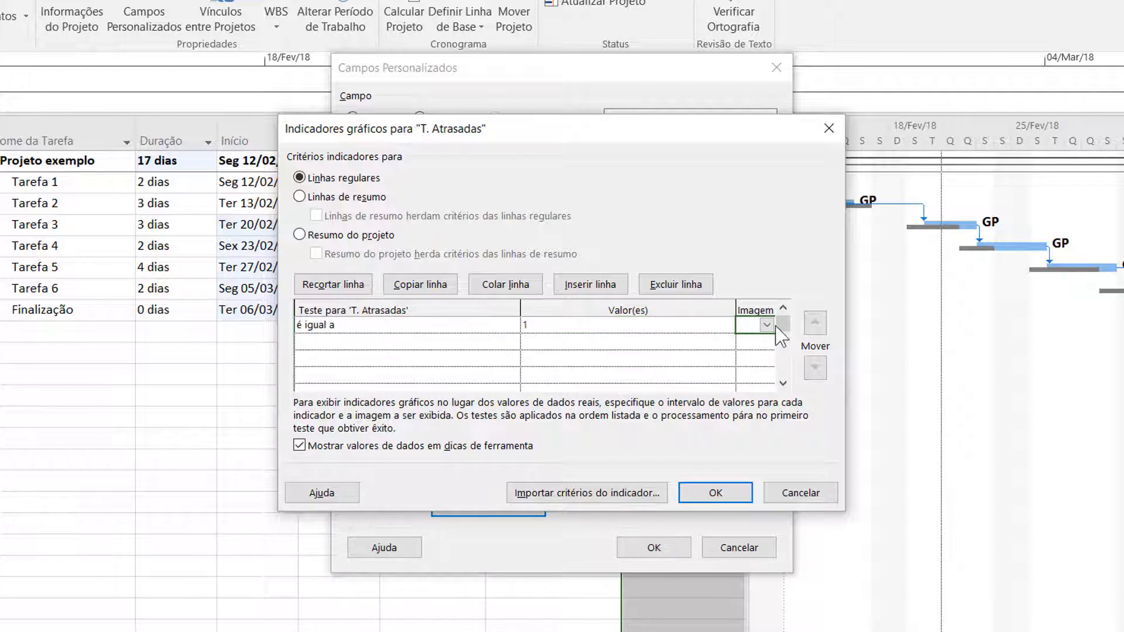
click(766, 325)
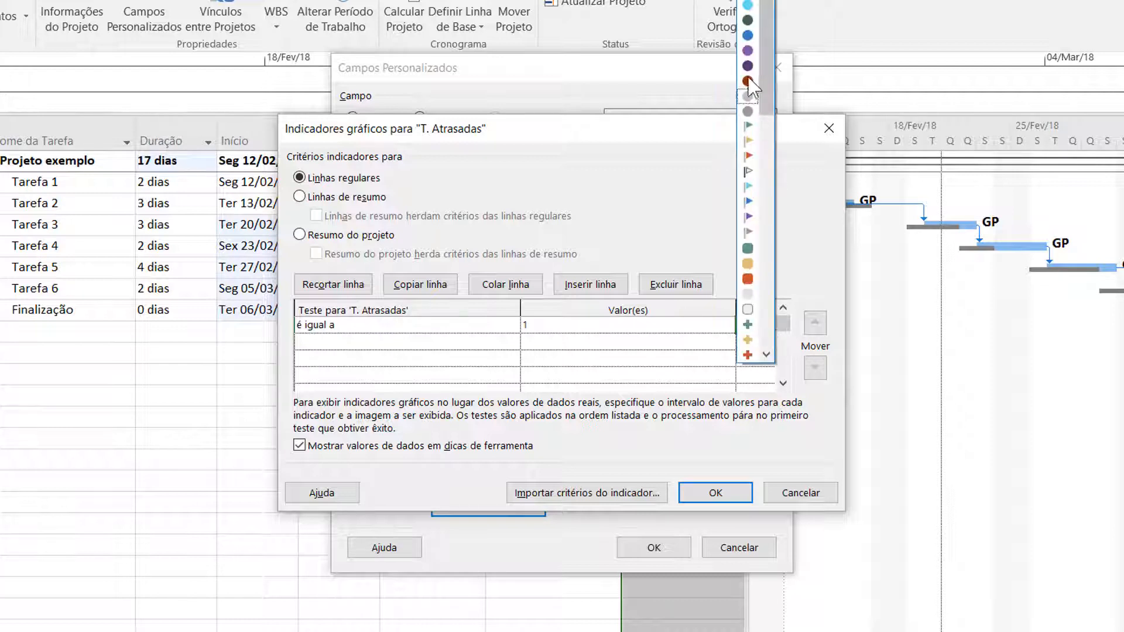
key(Return)
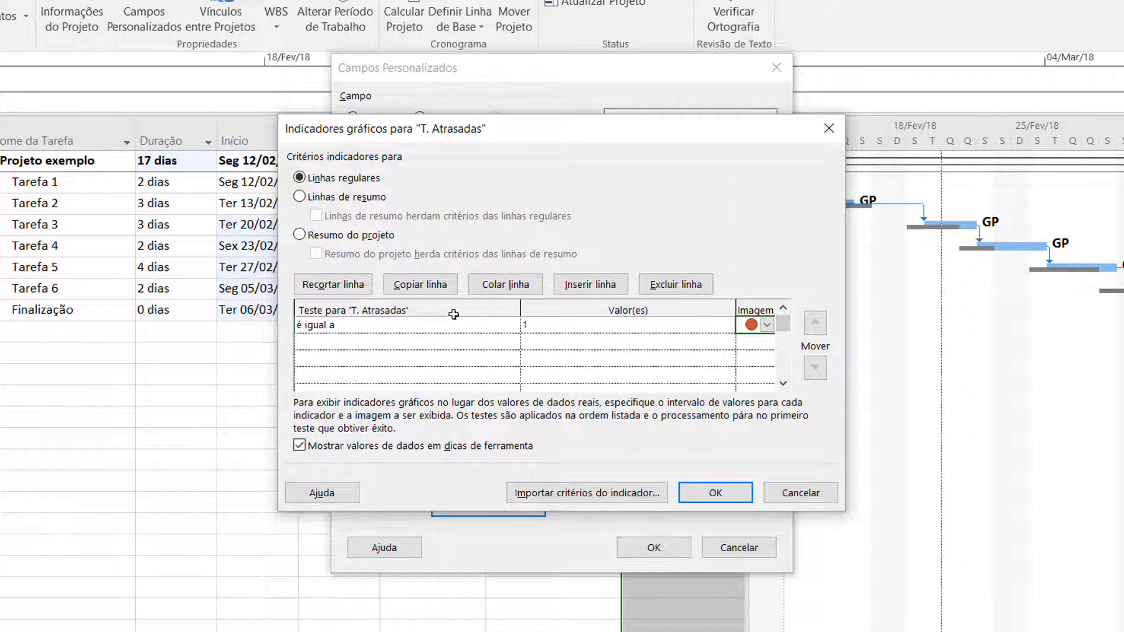
- Add a second indicator test for T. Atrasadas, "é igual a" 0, with a white circle image
click(412, 343)
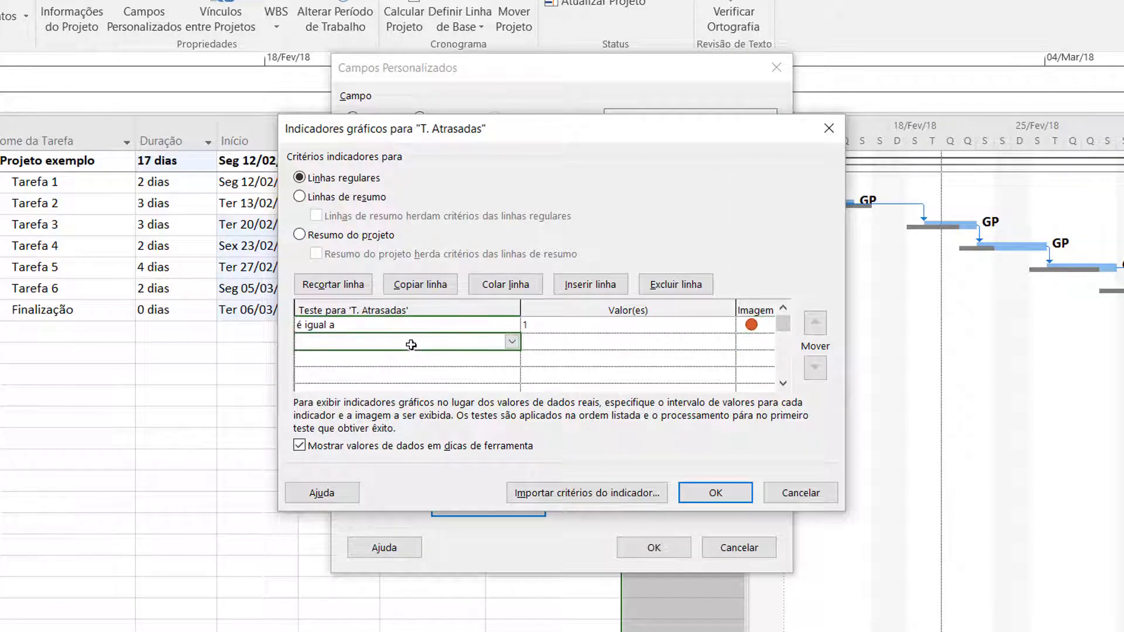
click(511, 343)
click(510, 353)
click(544, 340)
text(0)
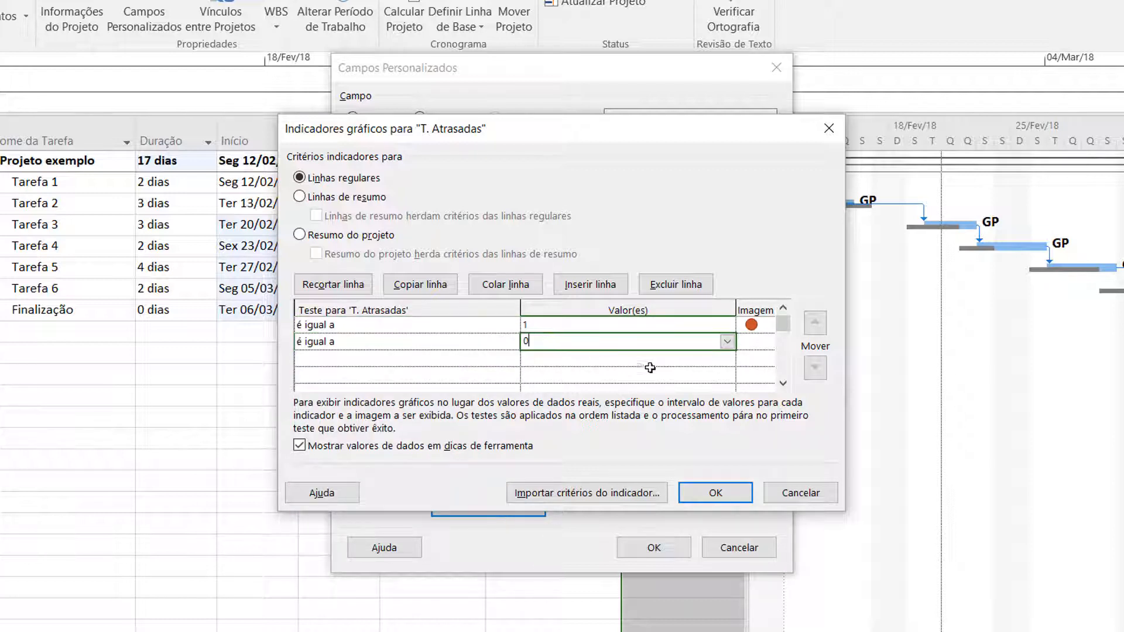
click(764, 345)
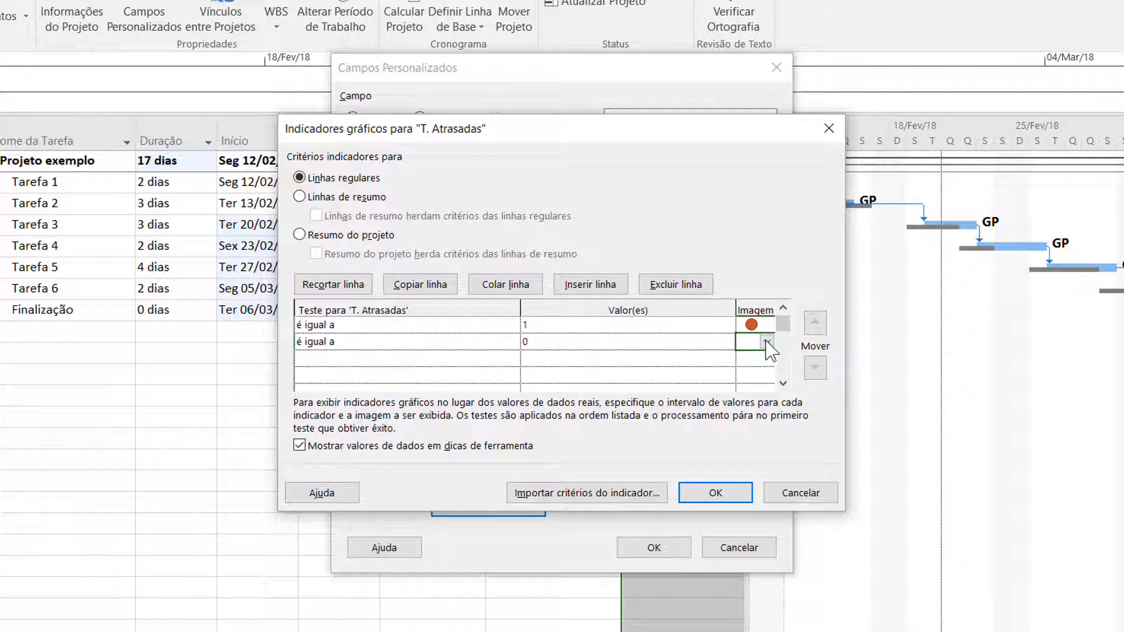
click(765, 341)
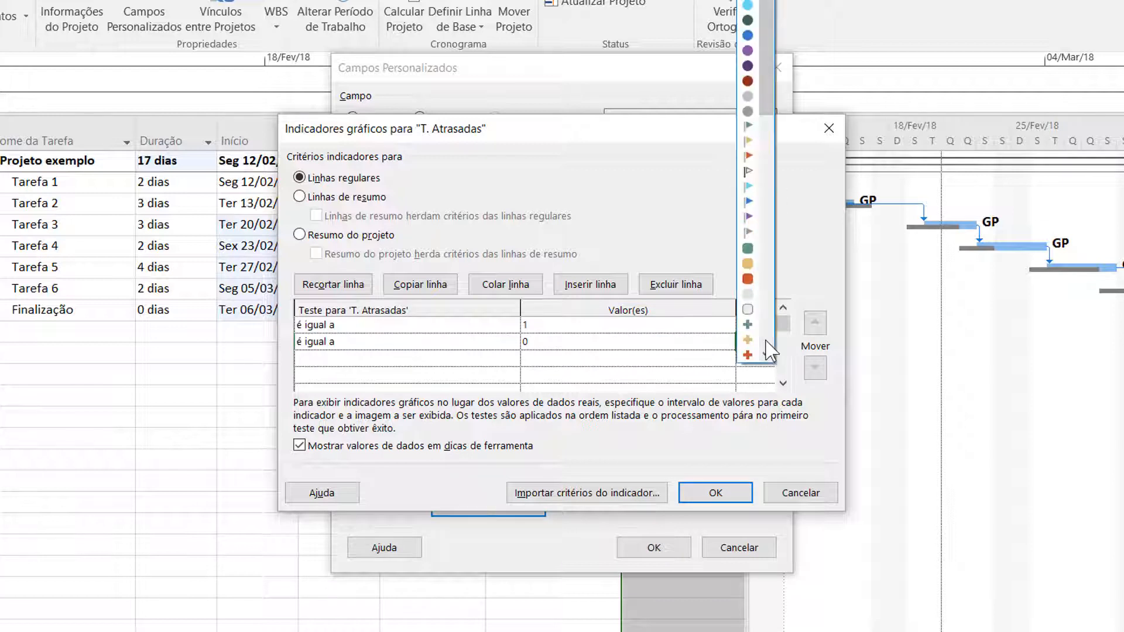
click(749, 4)
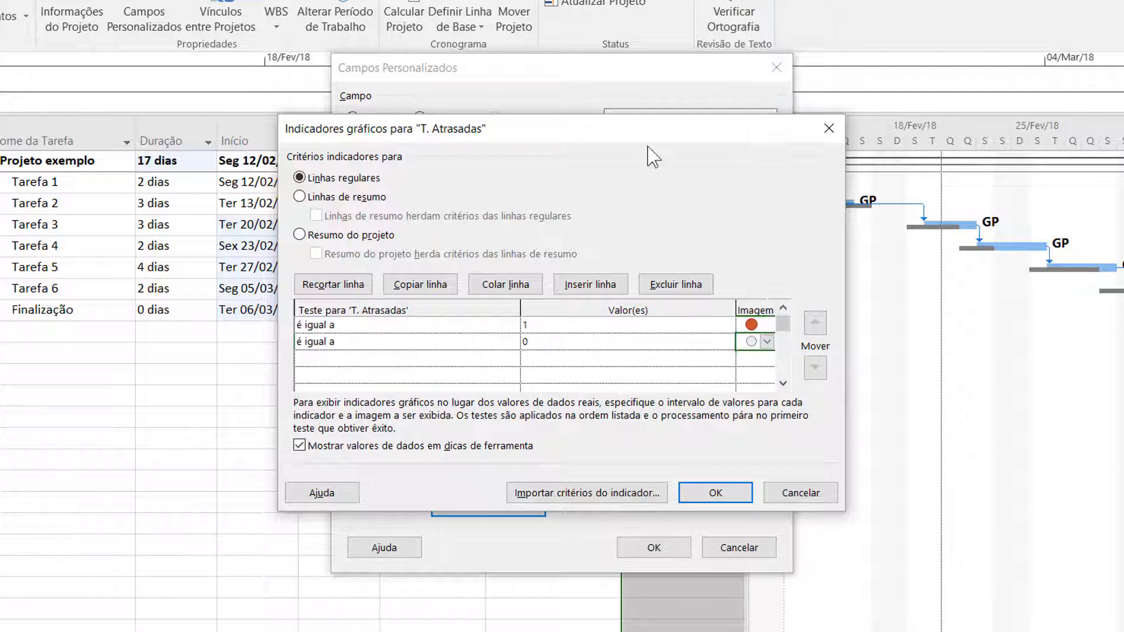
- Add a third T. Atrasadas indicator test, "é igual a" -1, with a green circle image, and apply the custom field settings
click(448, 359)
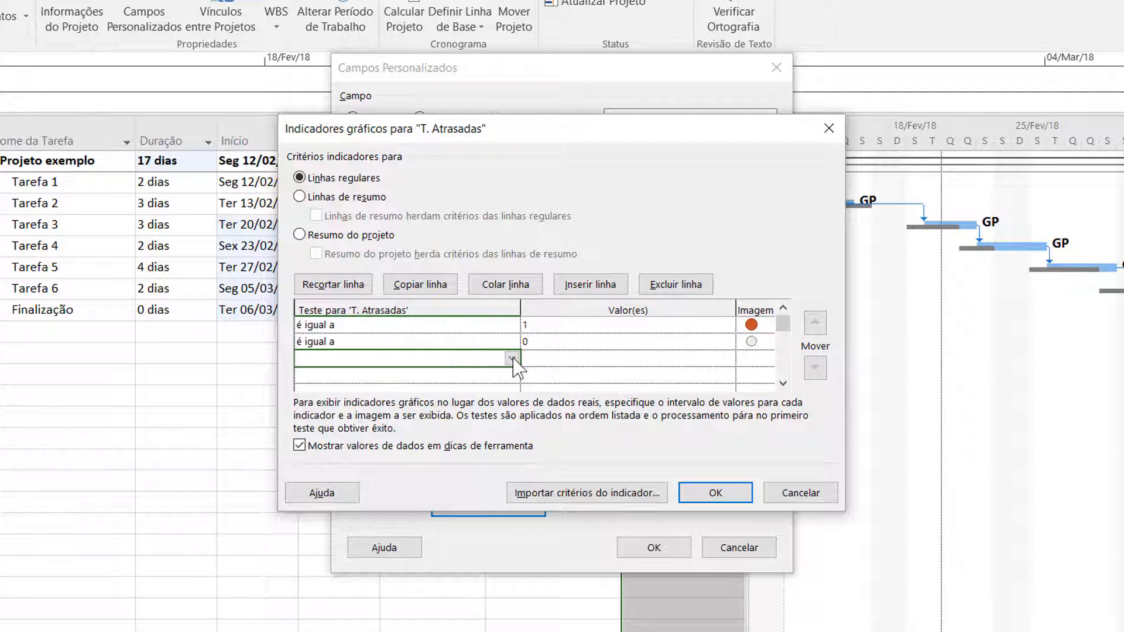
click(512, 359)
click(480, 374)
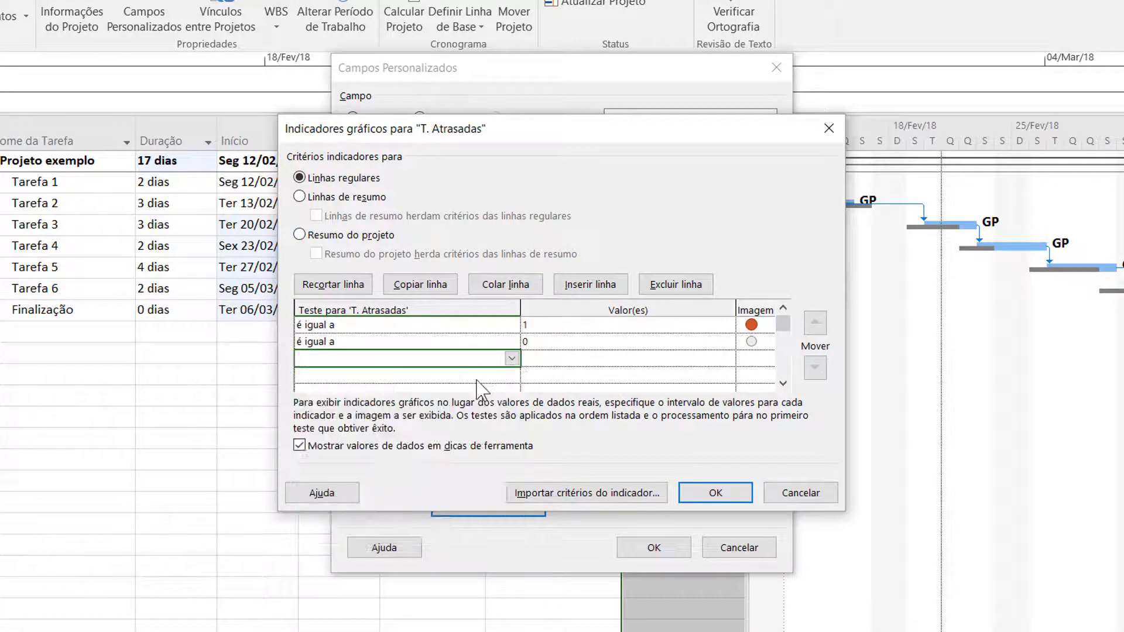
click(537, 358)
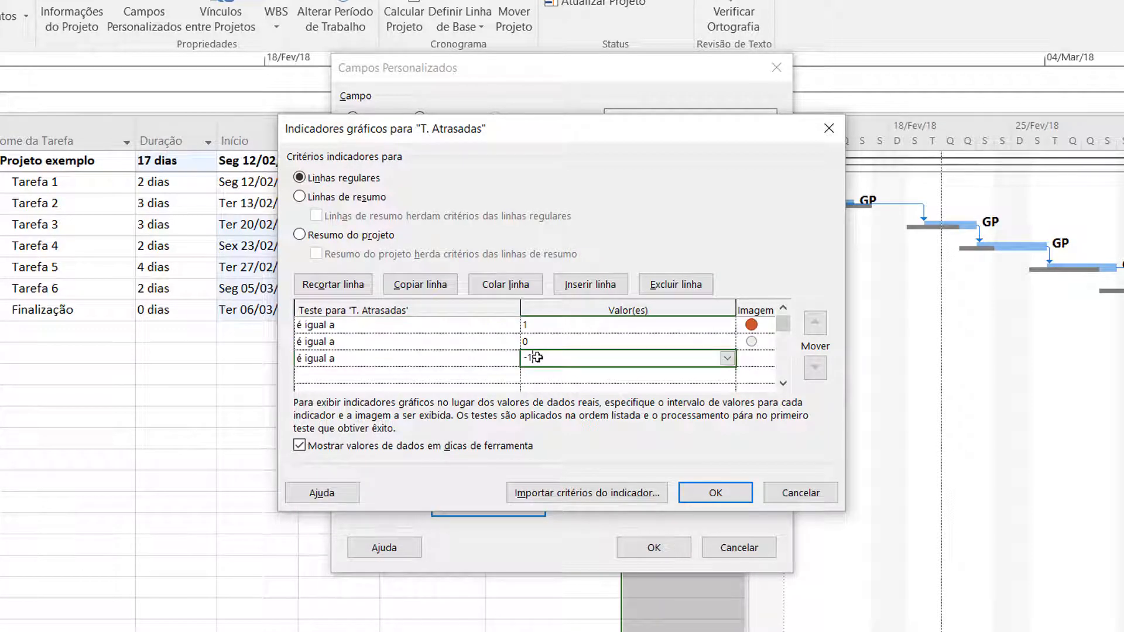
click(758, 357)
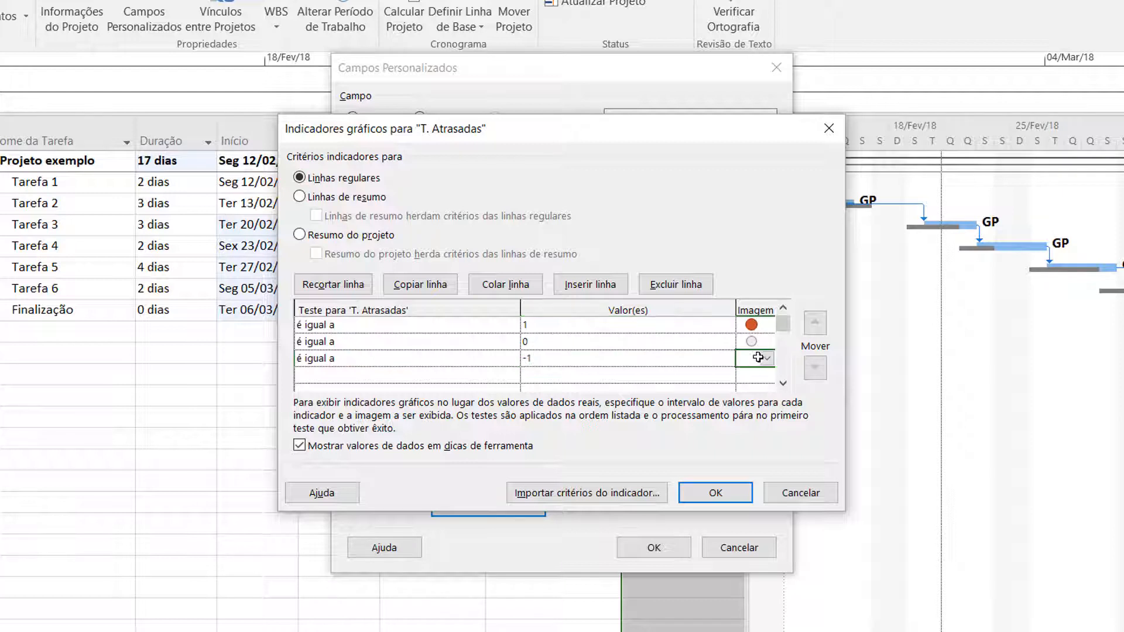
click(766, 359)
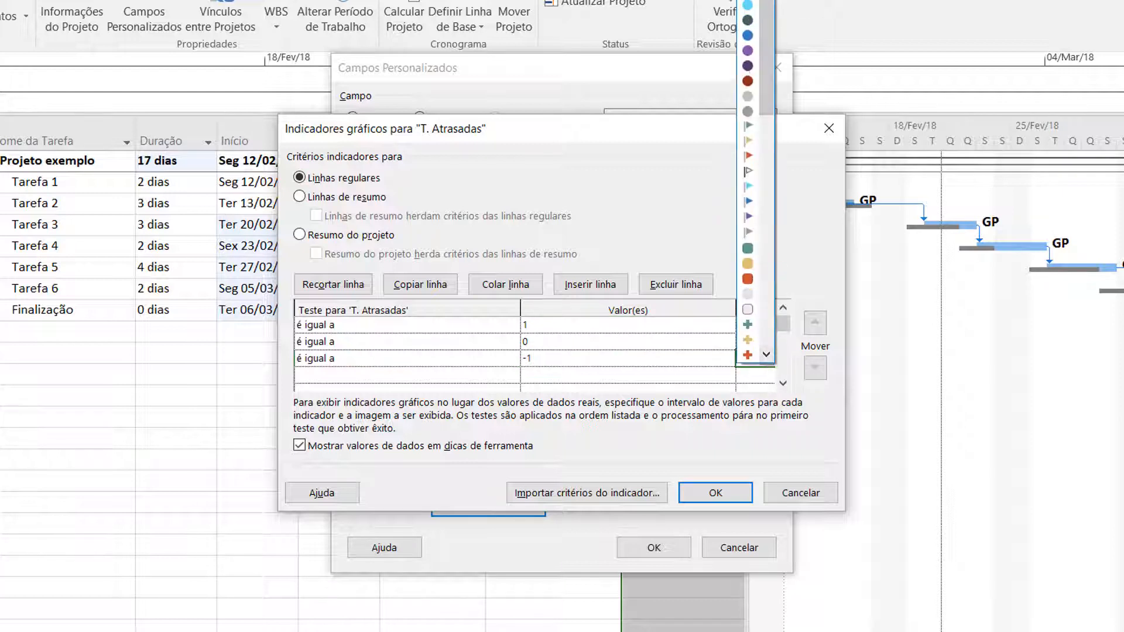
click(748, 248)
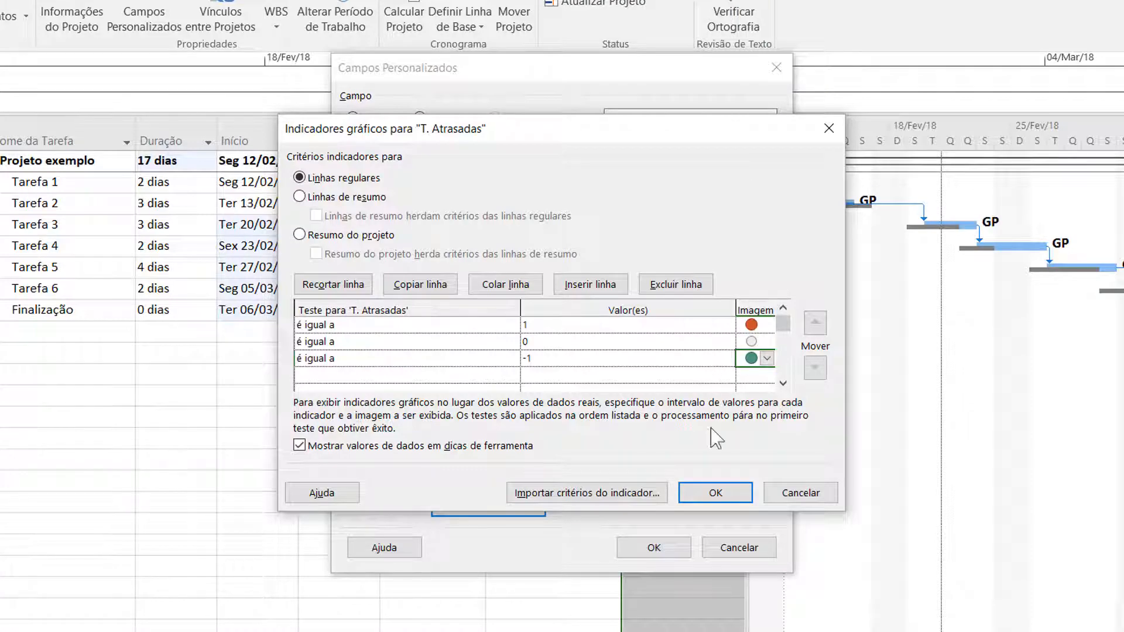
click(716, 492)
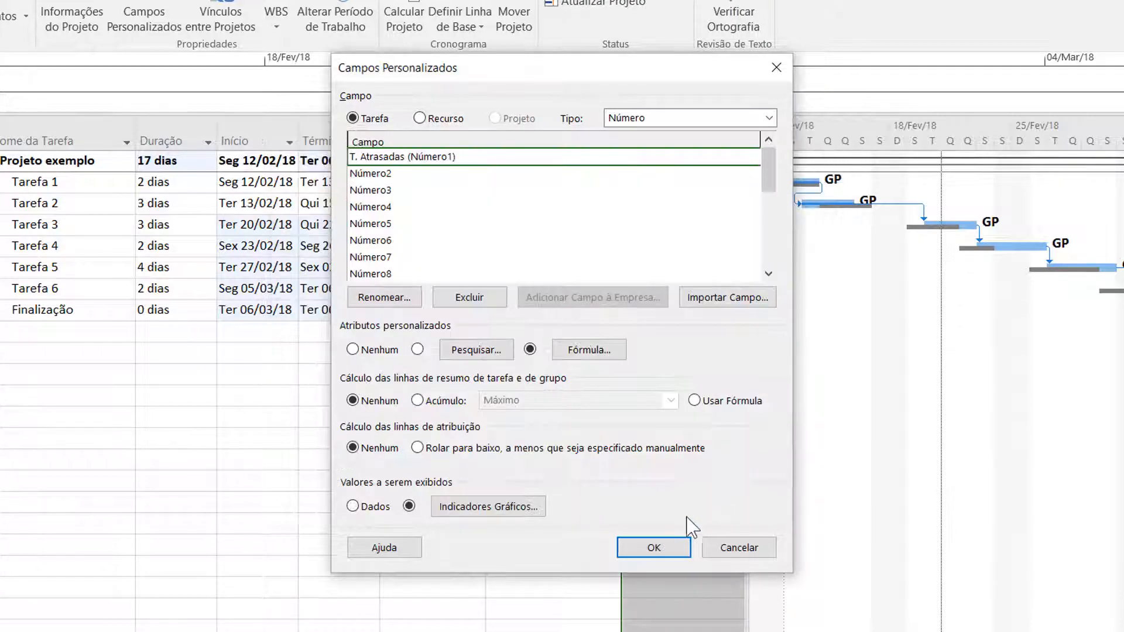
click(654, 547)
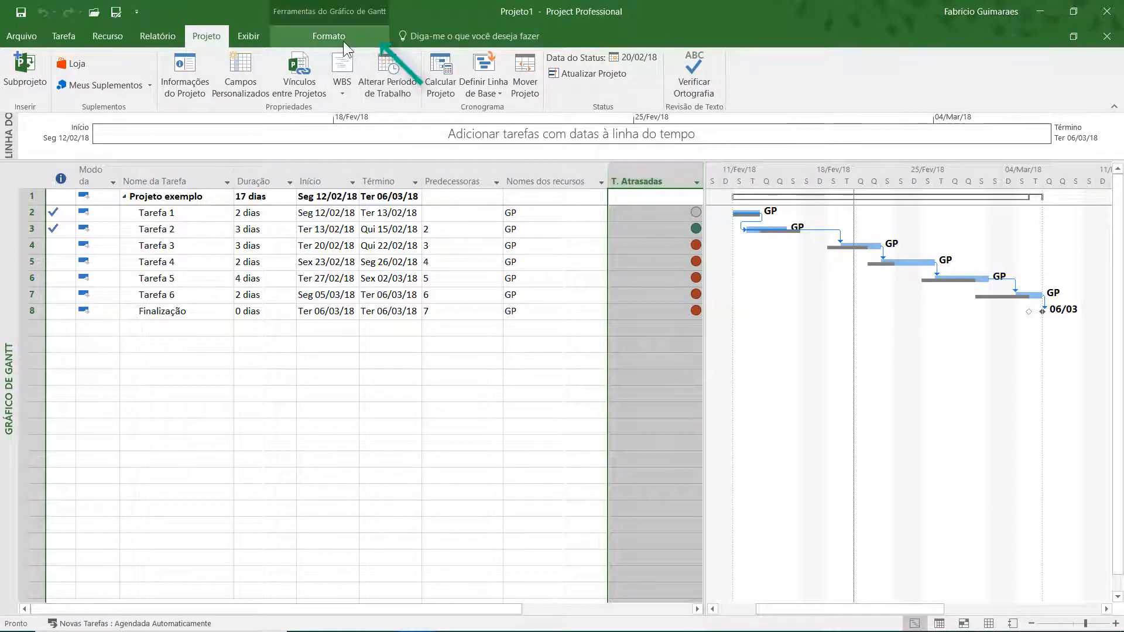
- Centre-align the indicators in the T. Atrasadas column
click(316, 36)
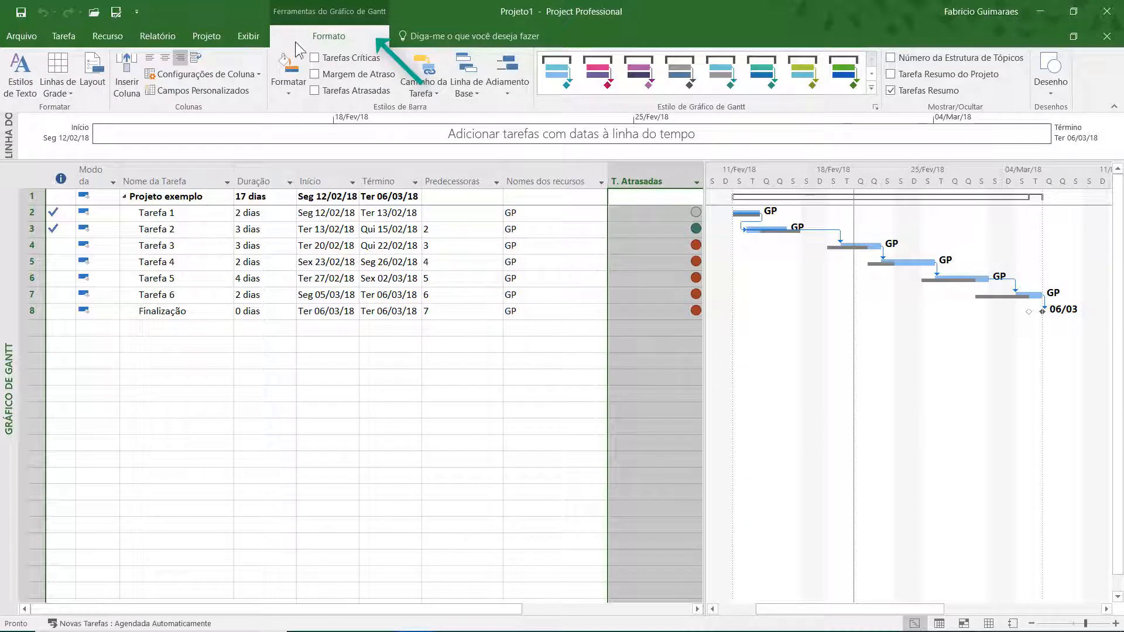
click(166, 58)
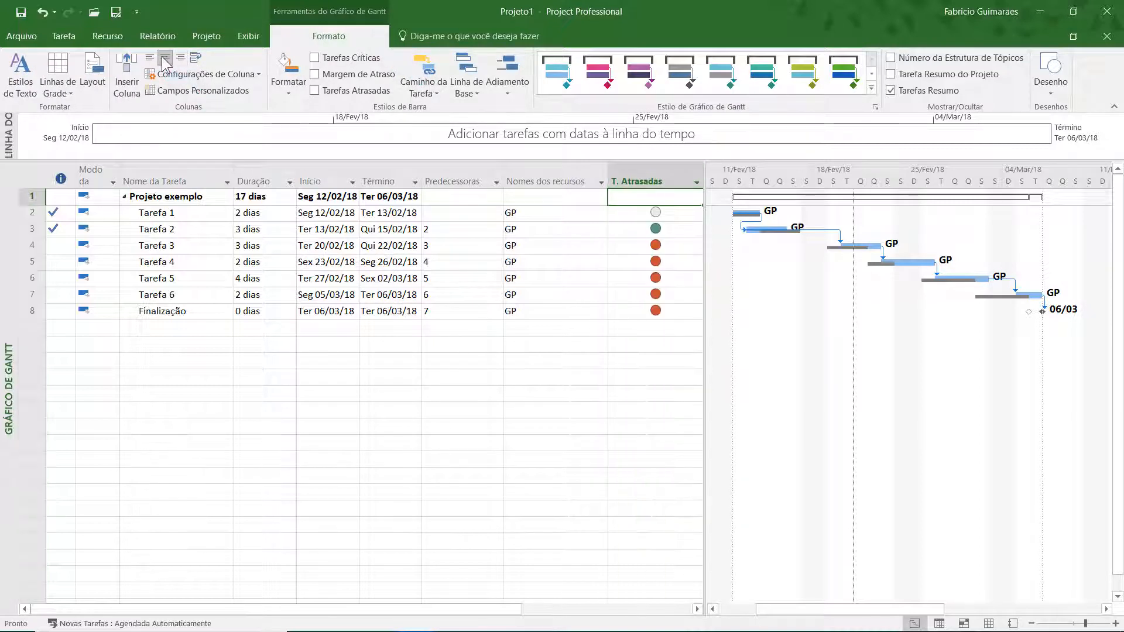
- Update Tarefa 3 with an actual duration of 1d and no remaining duration
click(202, 241)
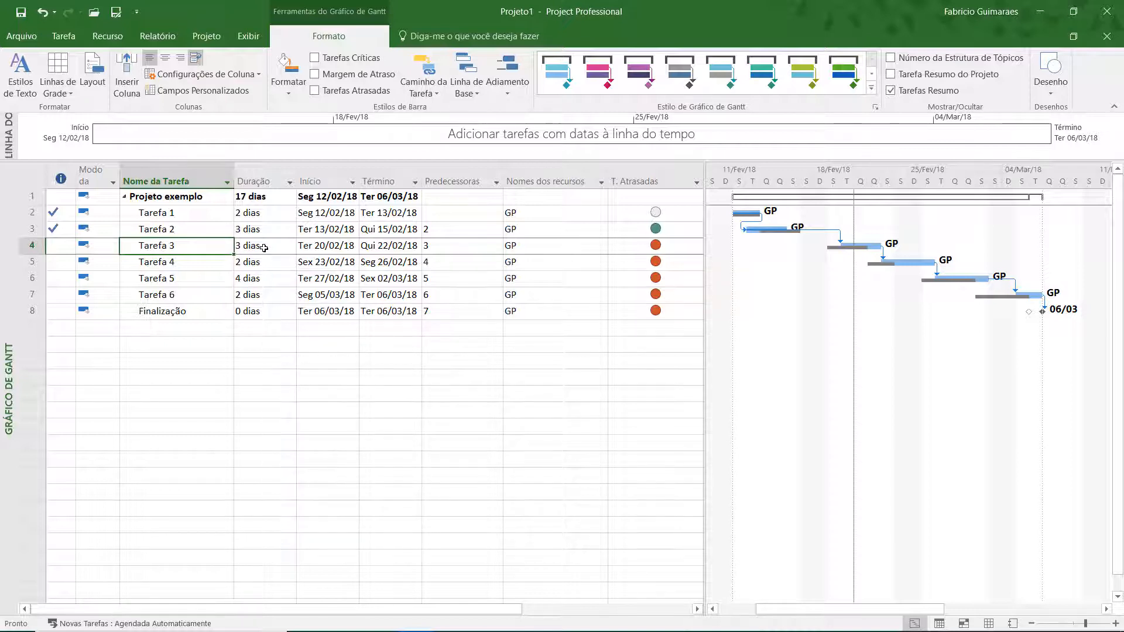
click(65, 36)
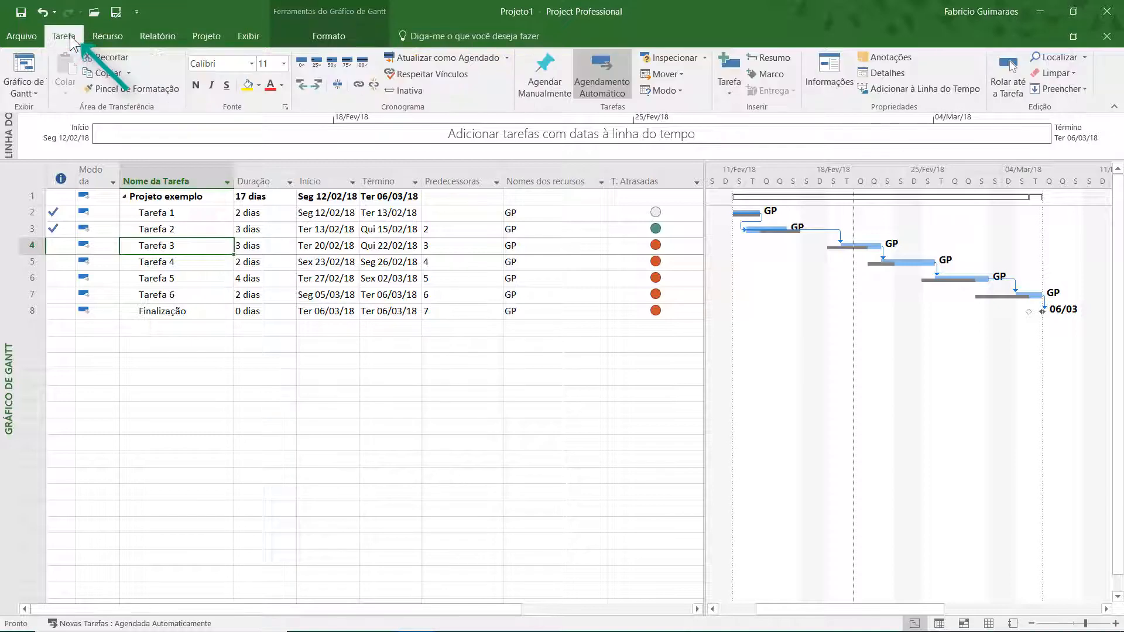
click(506, 59)
click(480, 90)
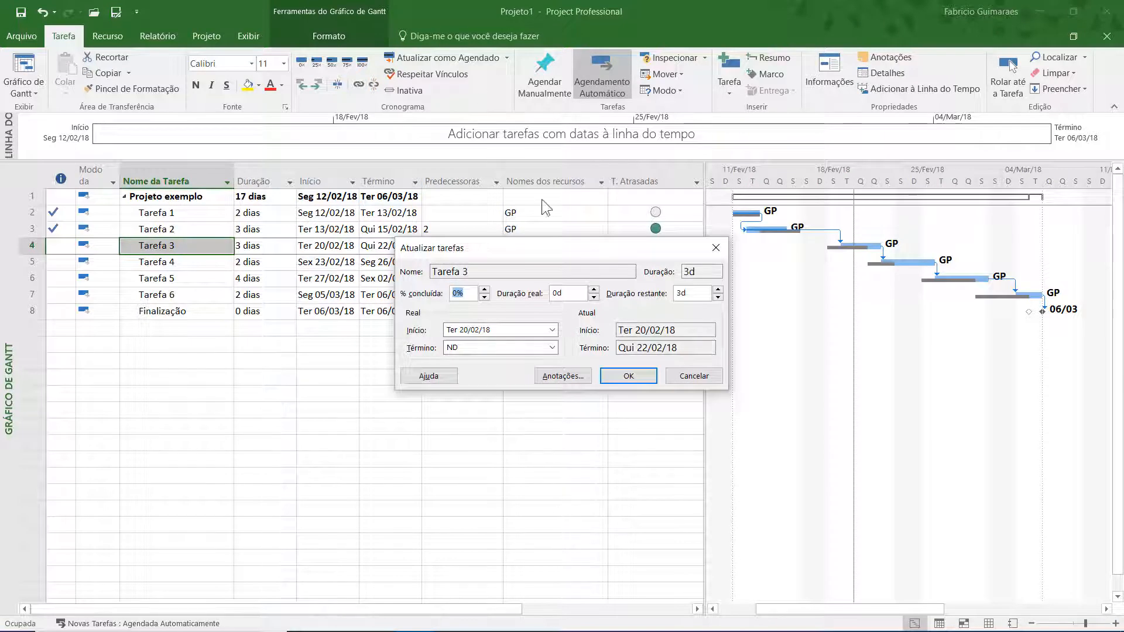
click(593, 289)
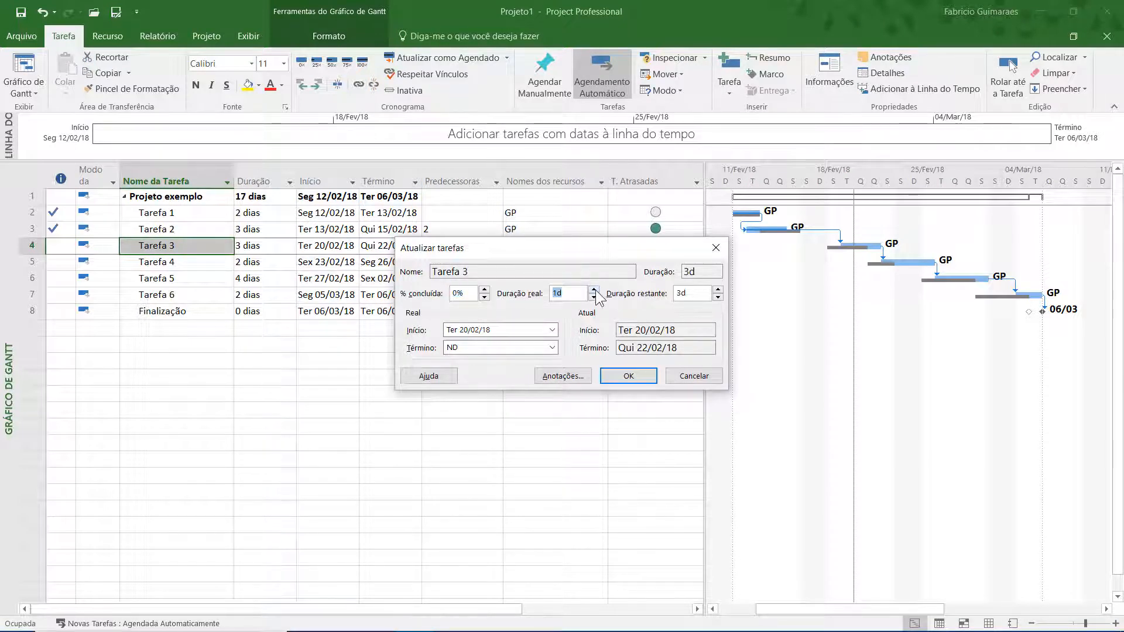
click(718, 296)
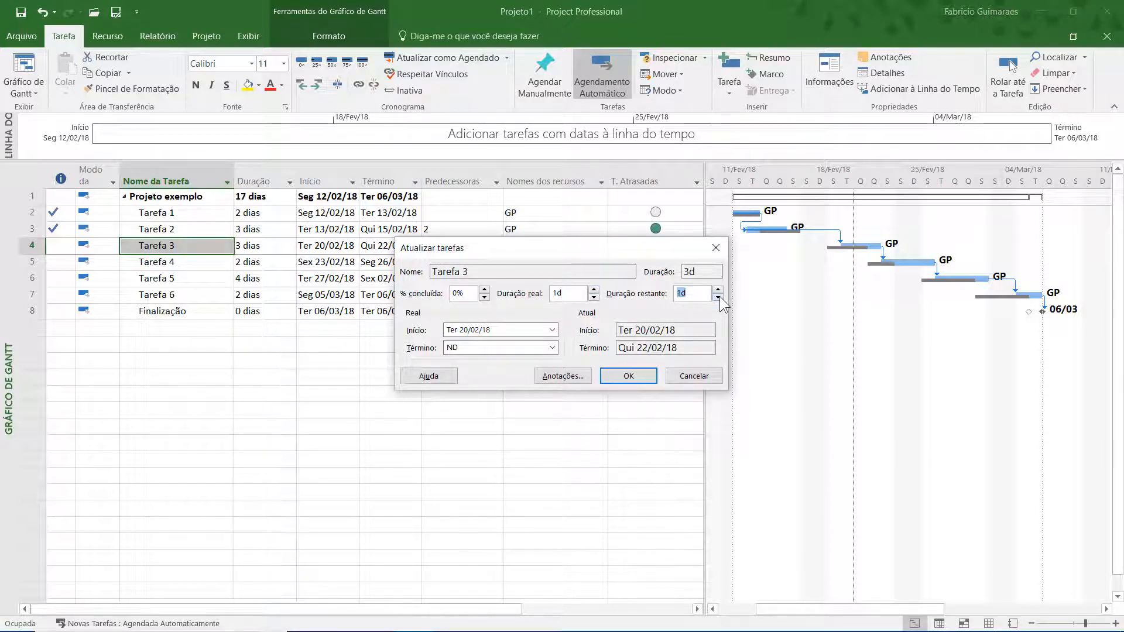
click(719, 297)
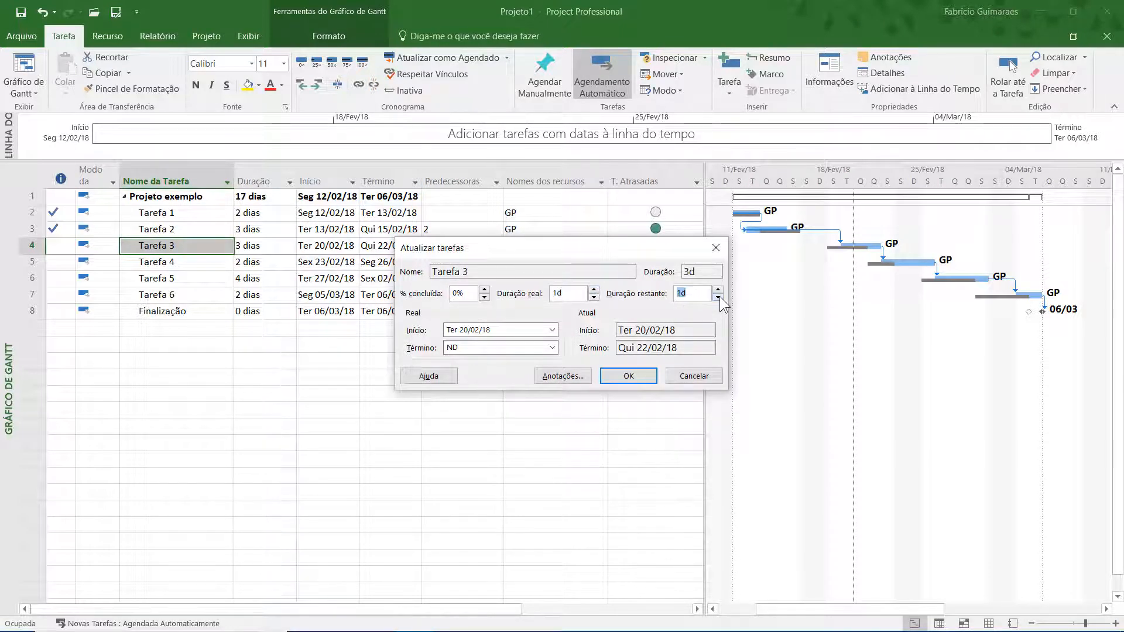
click(627, 377)
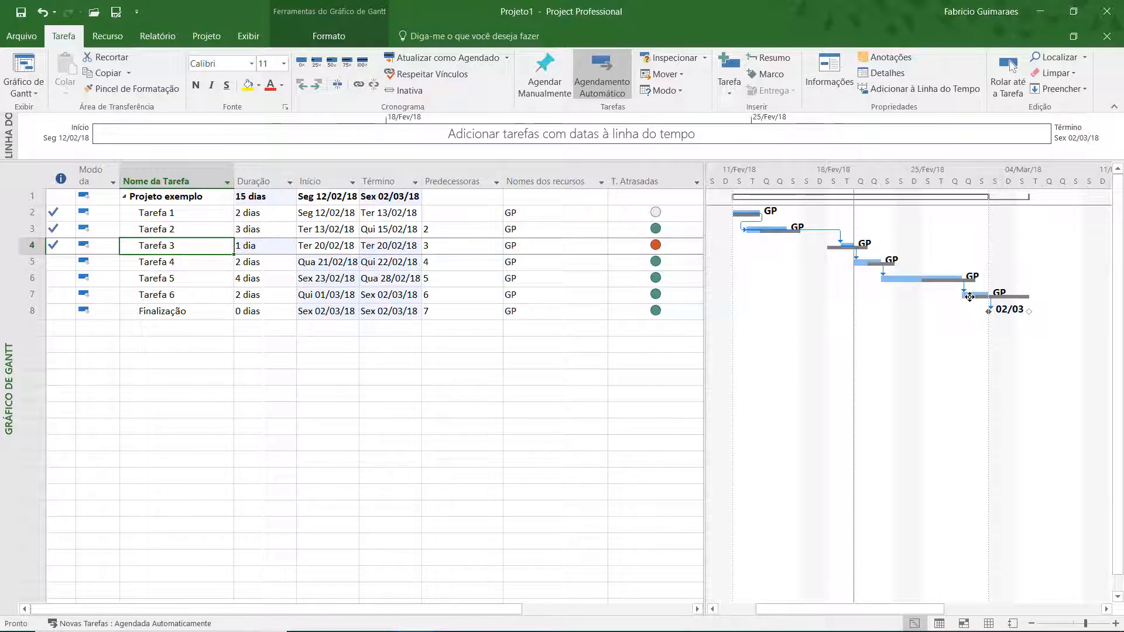
- Check the T. Atrasadas indicator of Tarefa 4 against its task row
click(682, 267)
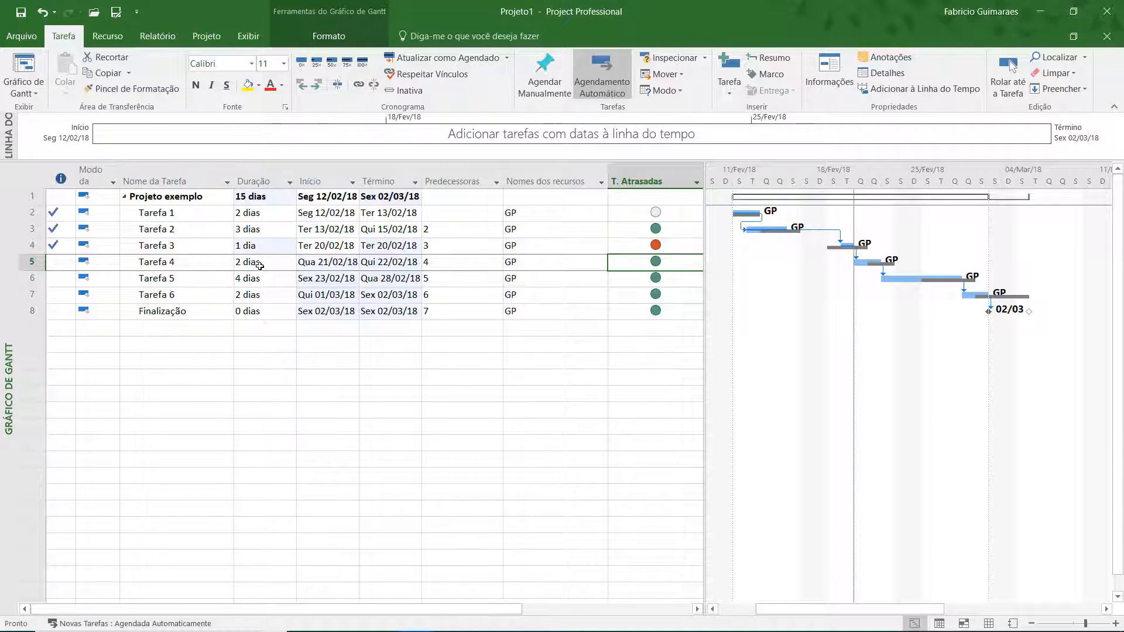
click(205, 265)
click(625, 265)
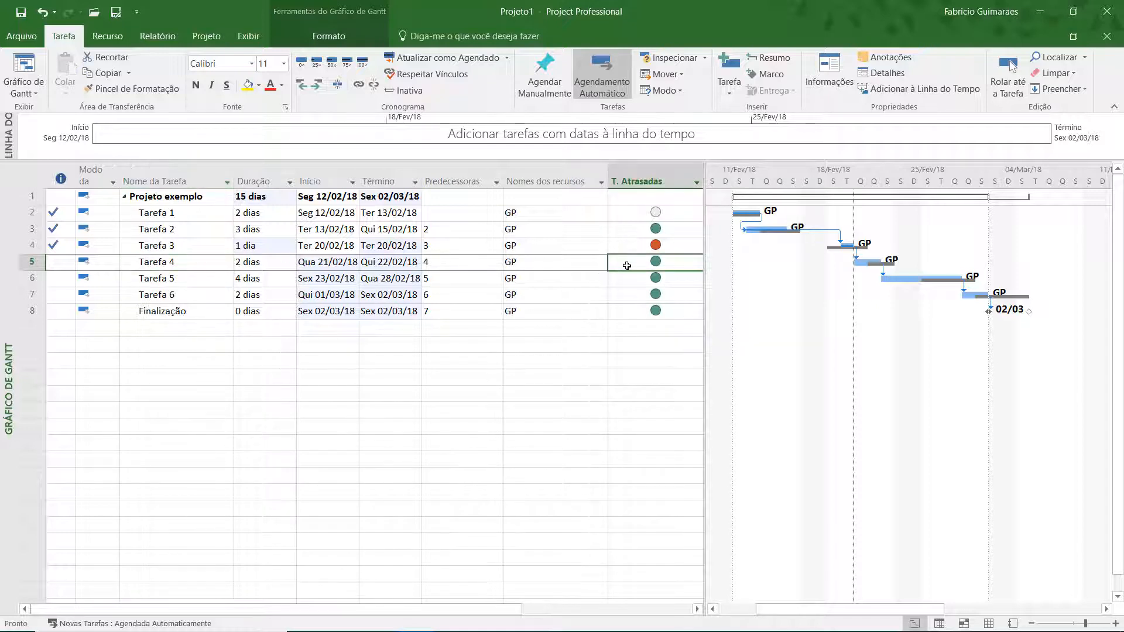